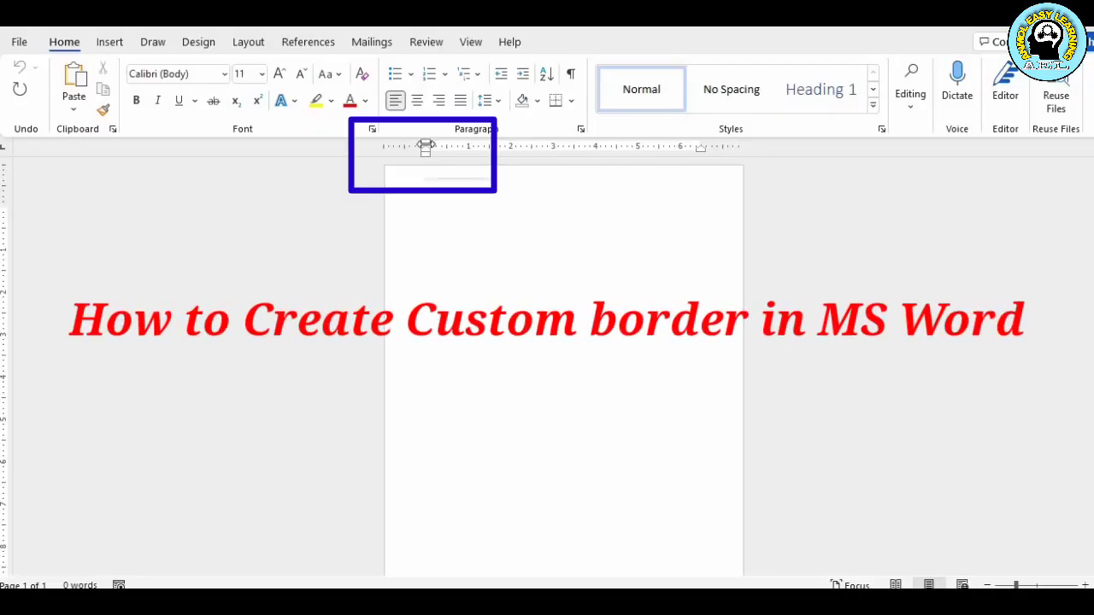
Drag the left, right, top and bottom margins on the rulers out to the paper edges
{"action": "left_click_drag", "start_coordinate": [425, 147], "coordinate": [383, 146]}
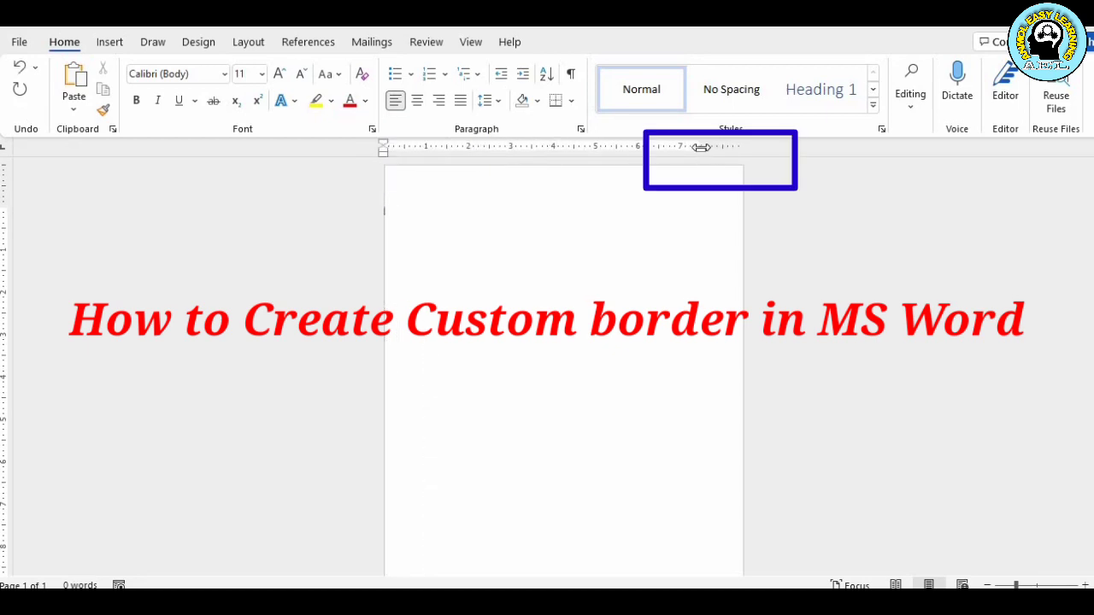
{"action": "left_click_drag", "start_coordinate": [701, 146], "coordinate": [743, 145]}
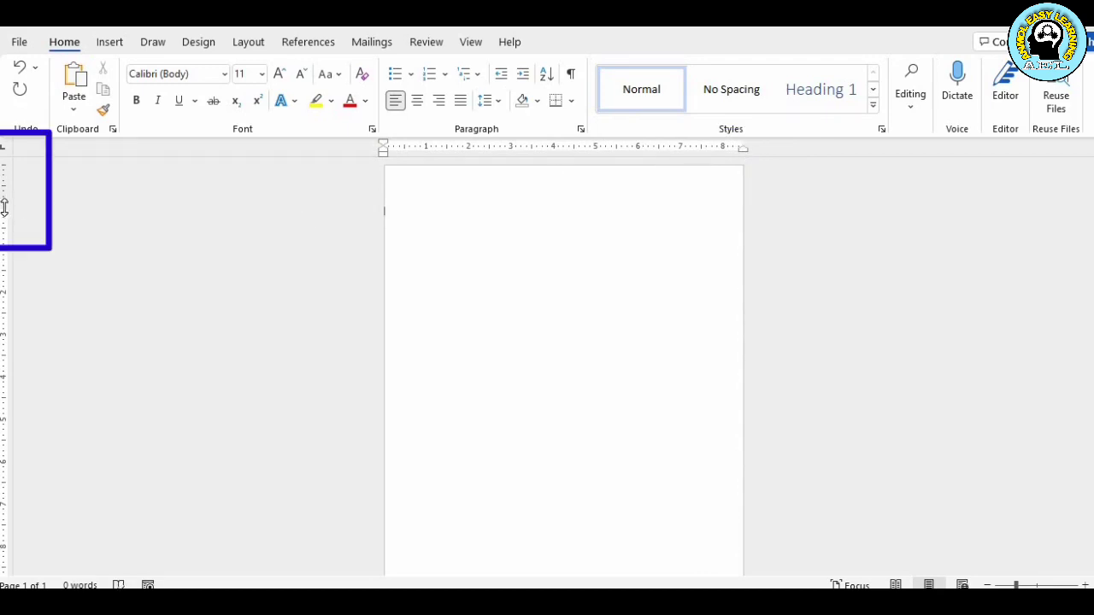
{"action": "left_click_drag", "start_coordinate": [5, 173], "coordinate": [7, 156]}
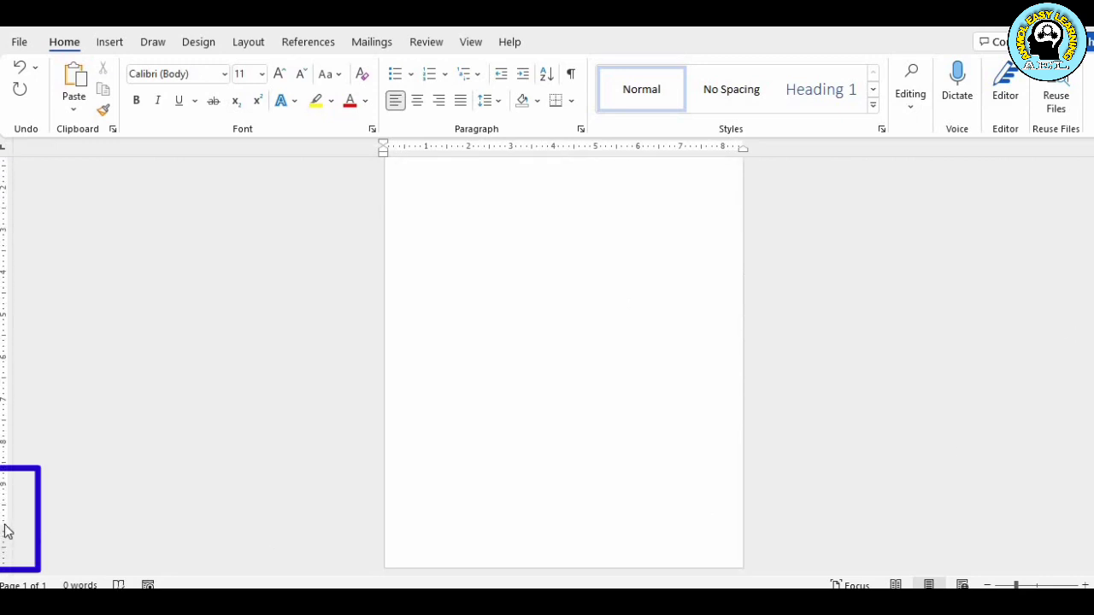
{"action": "left_click_drag", "start_coordinate": [4, 525], "coordinate": [5, 567]}
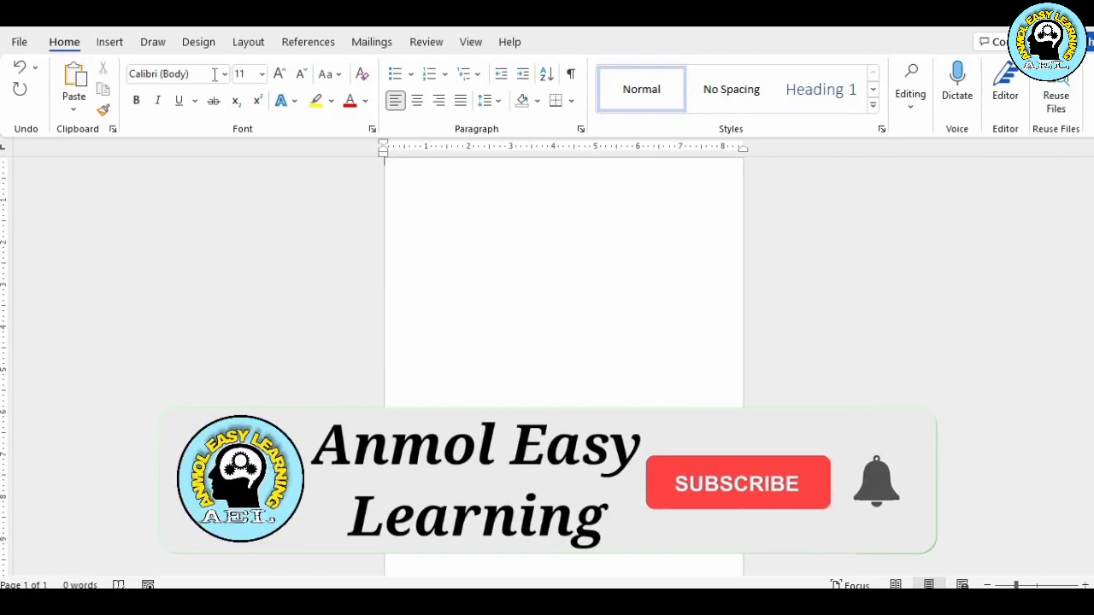
Insert the 12Akruti Image corner ornament (code 0029) at the top-left of the page
{"action": "left_click", "coordinate": [114, 45]}
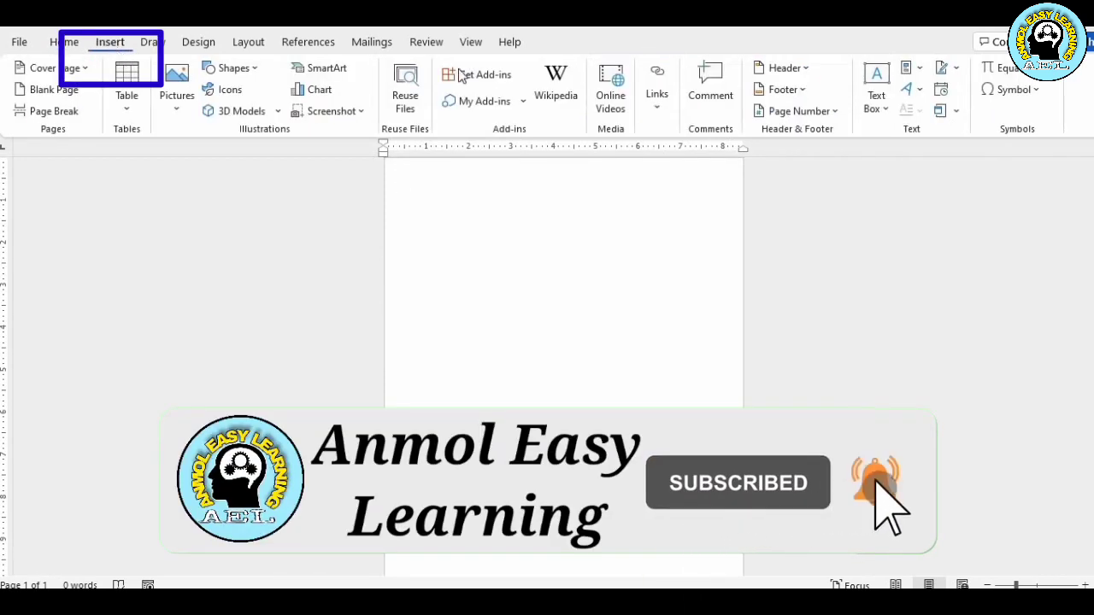
{"action": "left_click", "coordinate": [1017, 90]}
{"action": "left_click", "coordinate": [1035, 217]}
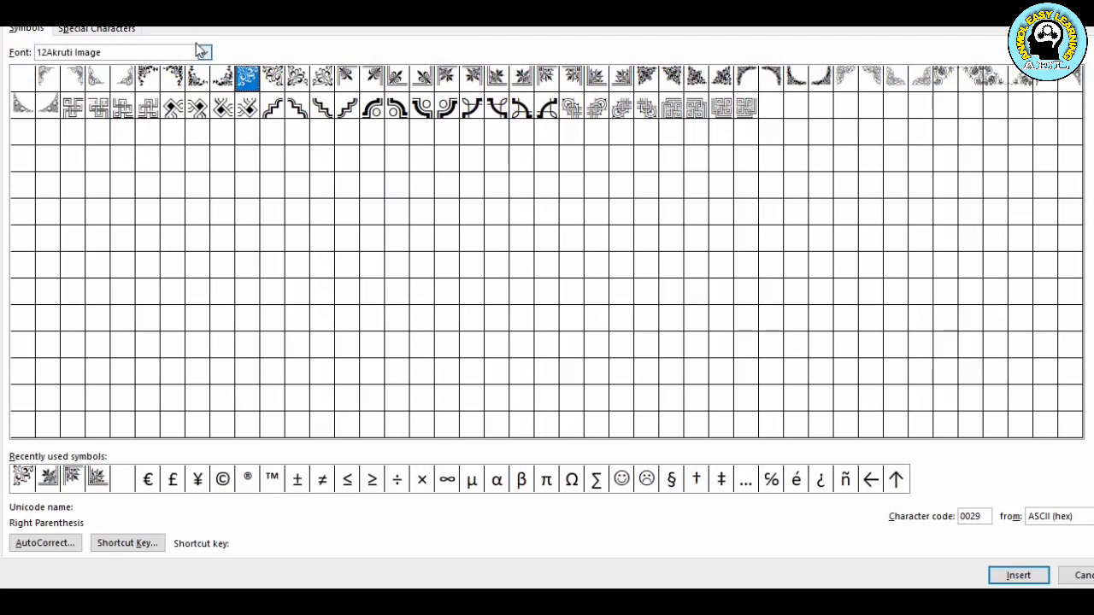
{"action": "left_click", "coordinate": [203, 52]}
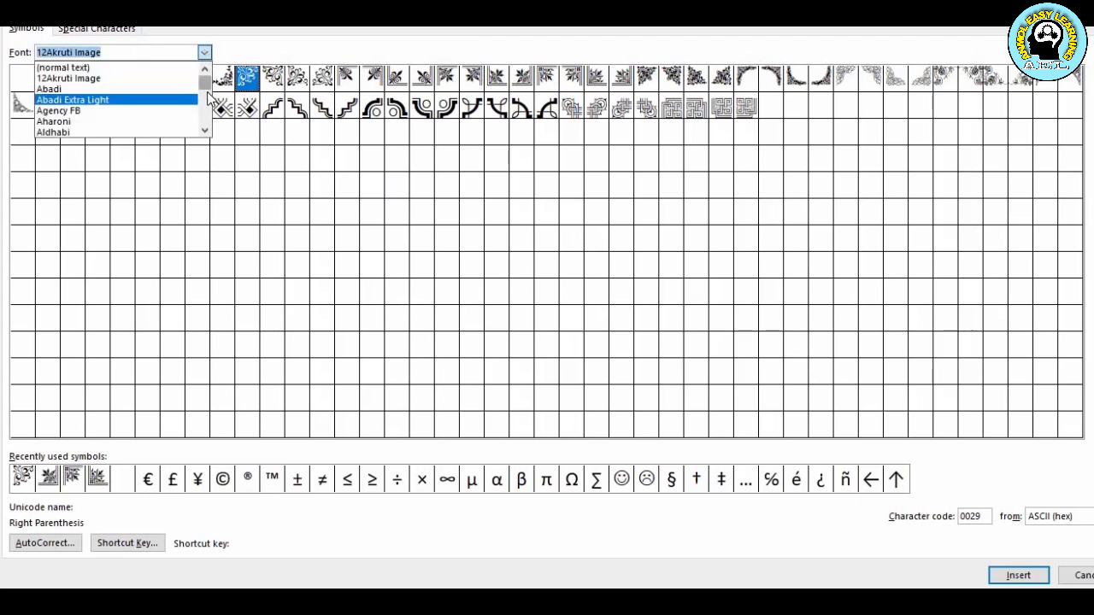
{"action": "left_click_drag", "start_coordinate": [207, 86], "coordinate": [208, 81]}
{"action": "left_click", "coordinate": [95, 78]}
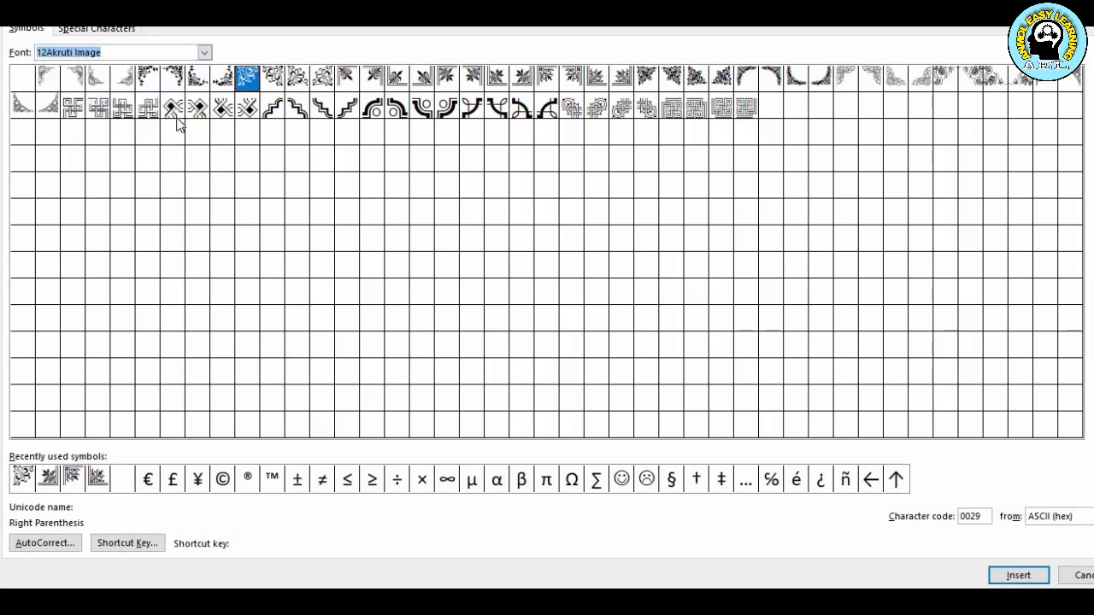
{"action": "left_click", "coordinate": [296, 82]}
{"action": "left_click", "coordinate": [323, 81]}
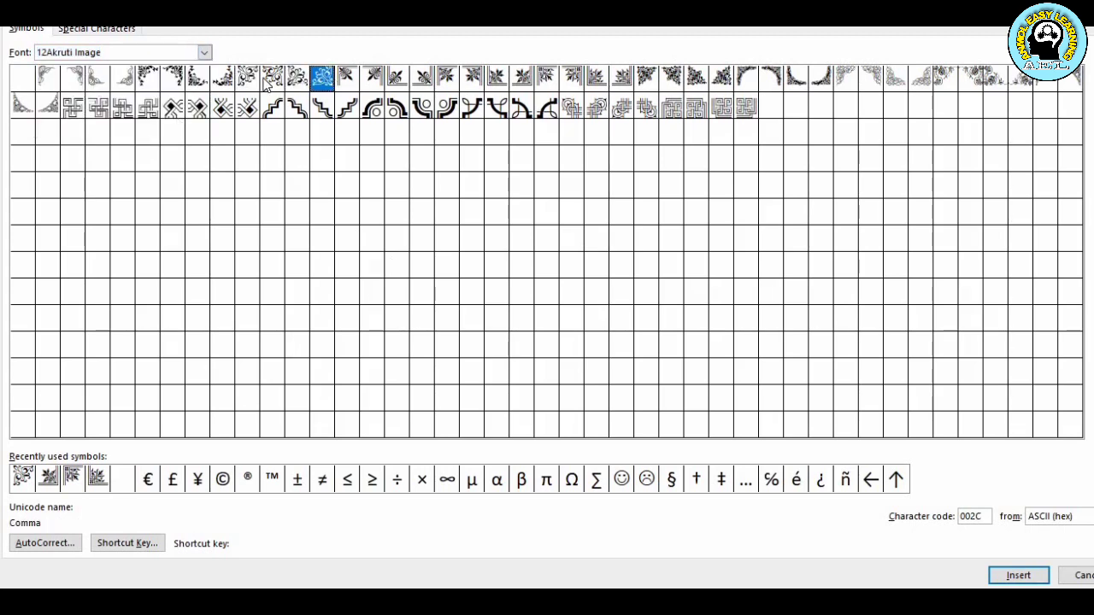
{"action": "left_click", "coordinate": [247, 79]}
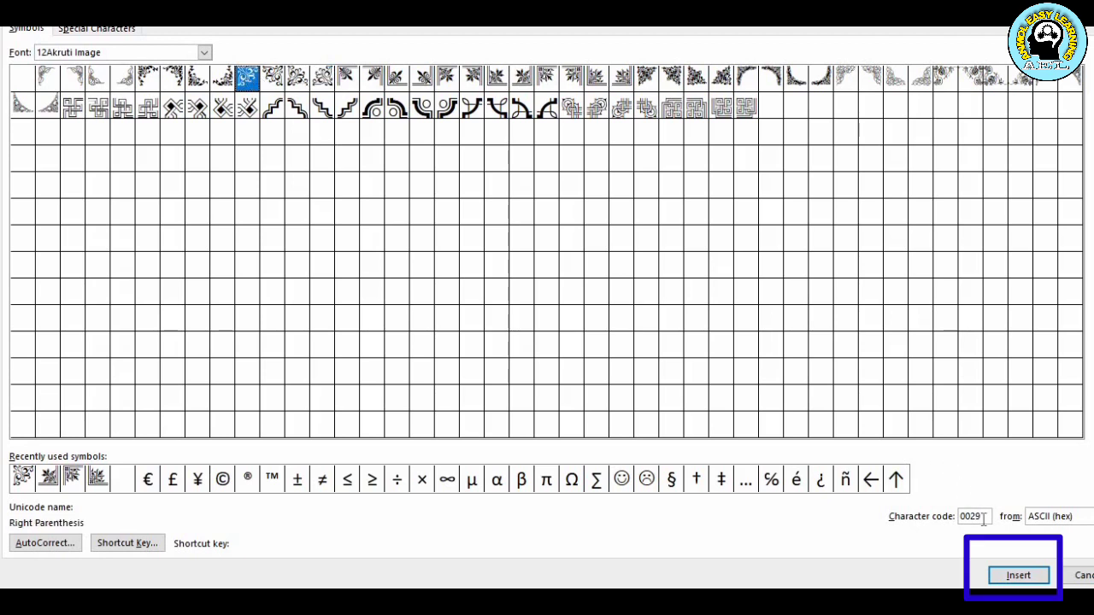
{"action": "left_click", "coordinate": [1003, 570]}
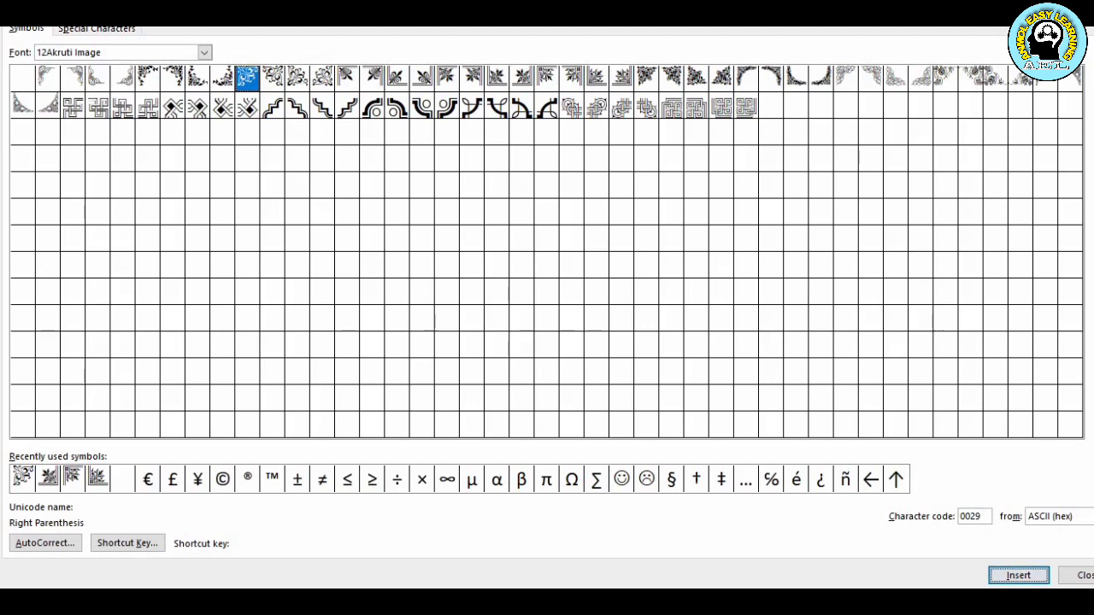
{"action": "key", "text": "Escape"}
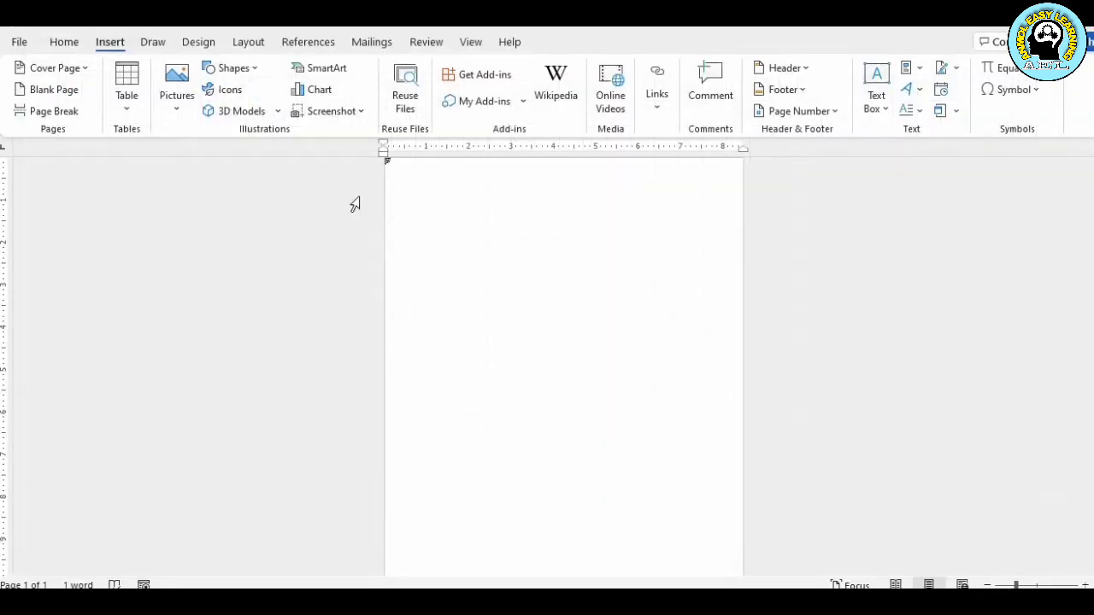
Apply the blue-fill WordArt style to the inserted corner ornament
{"action": "double_click", "coordinate": [386, 162]}
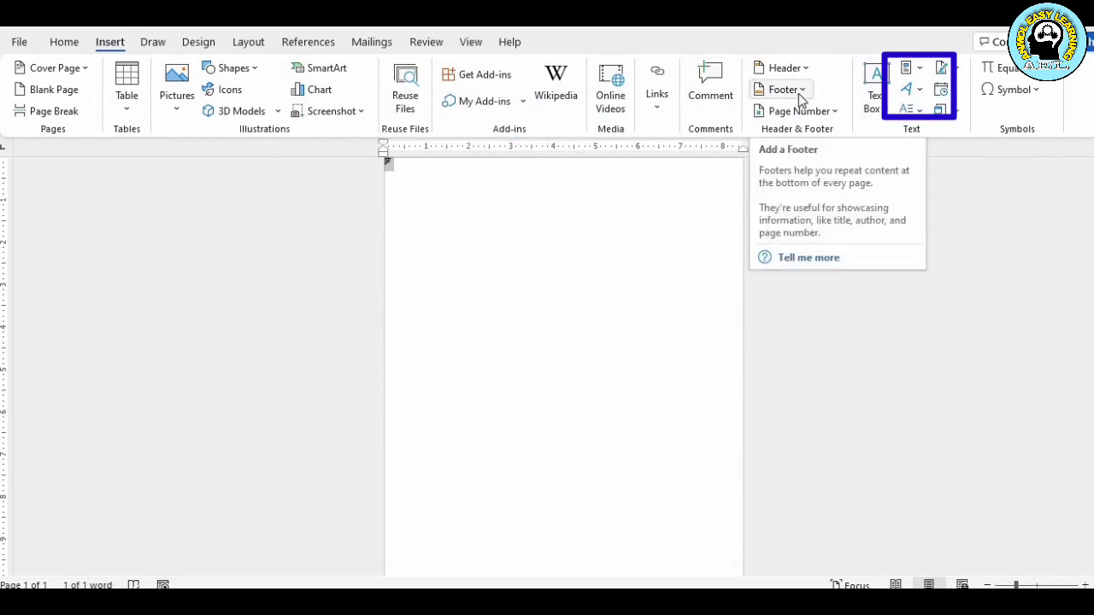
{"action": "left_click", "coordinate": [909, 90]}
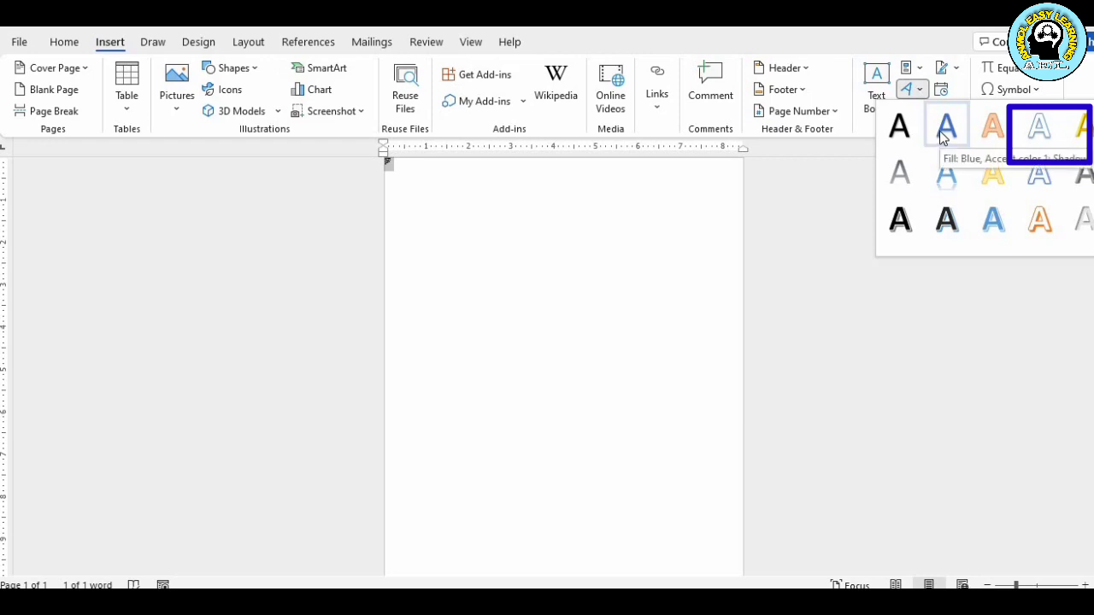
{"action": "left_click", "coordinate": [1035, 139]}
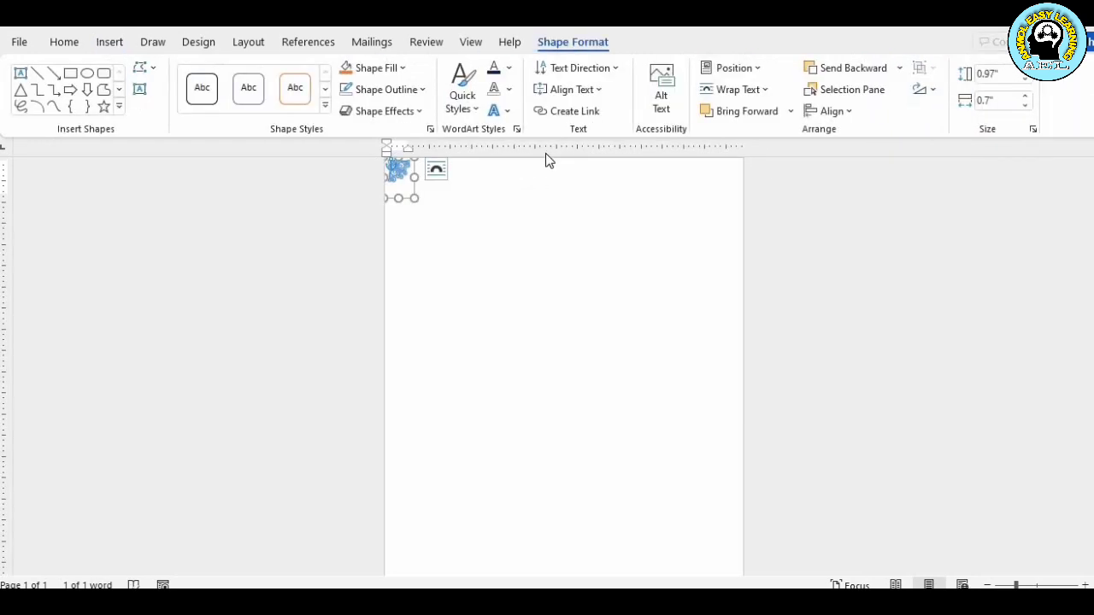
Give the ornament a dark blue text fill, no text outline and no shadow
{"action": "left_click", "coordinate": [509, 68]}
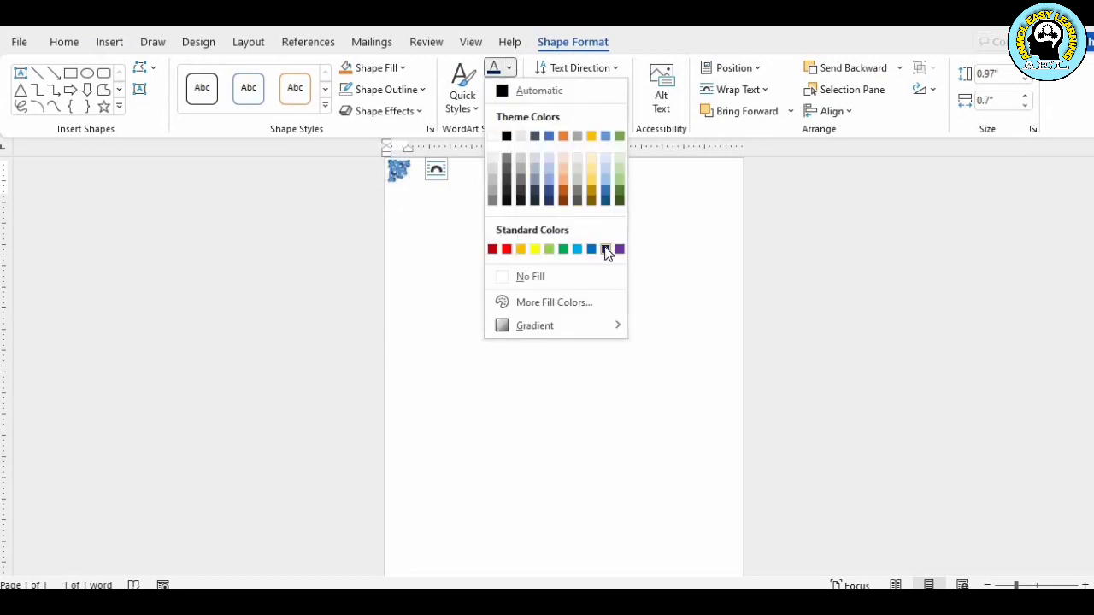
{"action": "left_click", "coordinate": [605, 249]}
{"action": "left_click", "coordinate": [509, 91]}
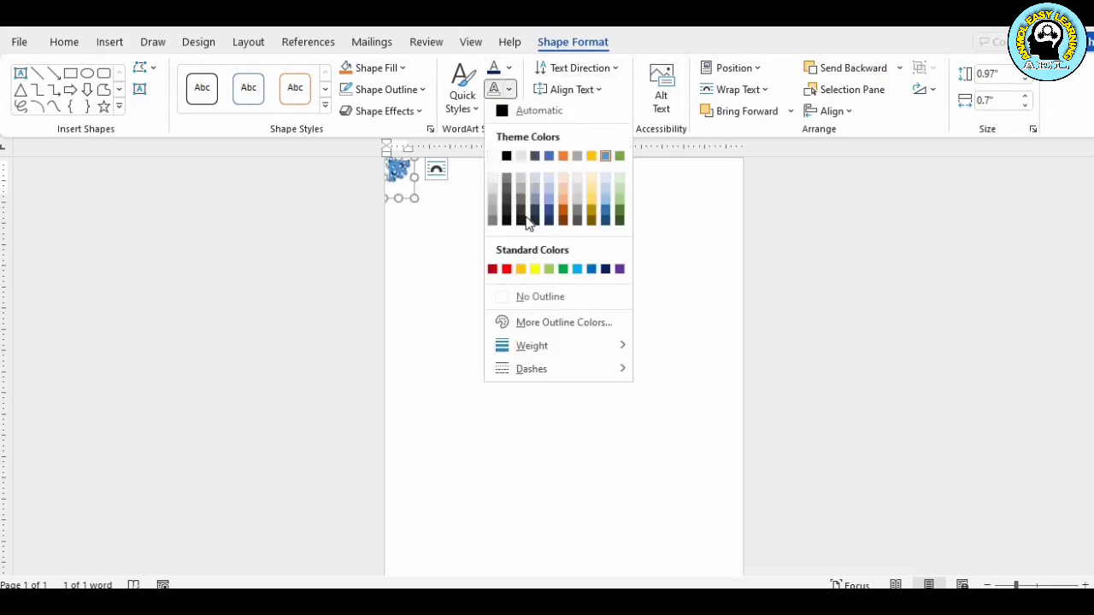
{"action": "left_click", "coordinate": [520, 298]}
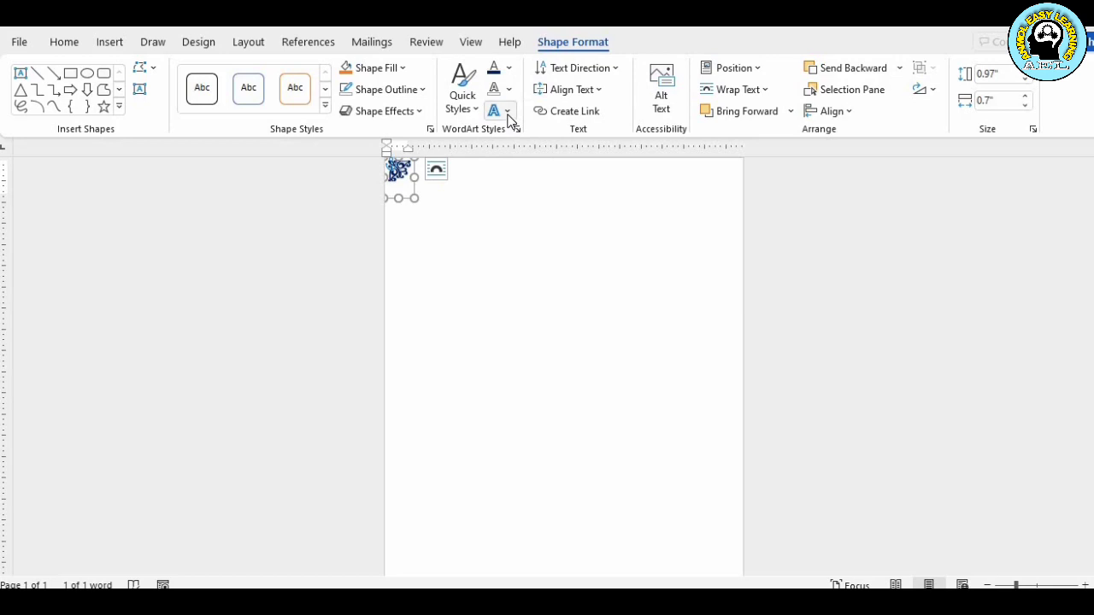
{"action": "left_click", "coordinate": [504, 113]}
{"action": "left_click", "coordinate": [502, 112]}
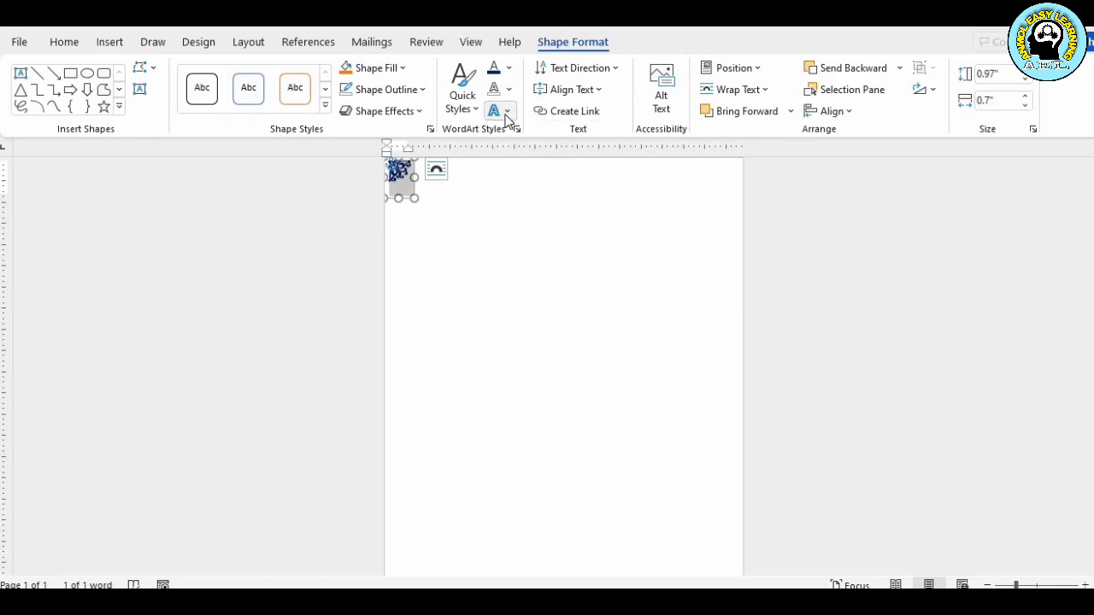
{"action": "left_click", "coordinate": [503, 112]}
{"action": "mouse_move", "coordinate": [547, 144]}
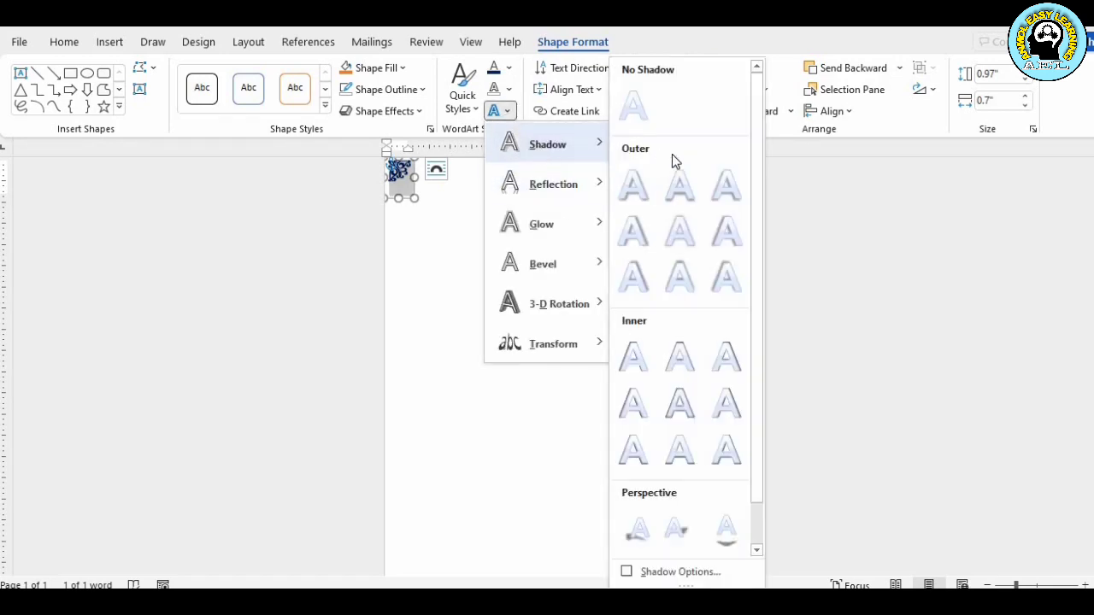
{"action": "left_click", "coordinate": [640, 111]}
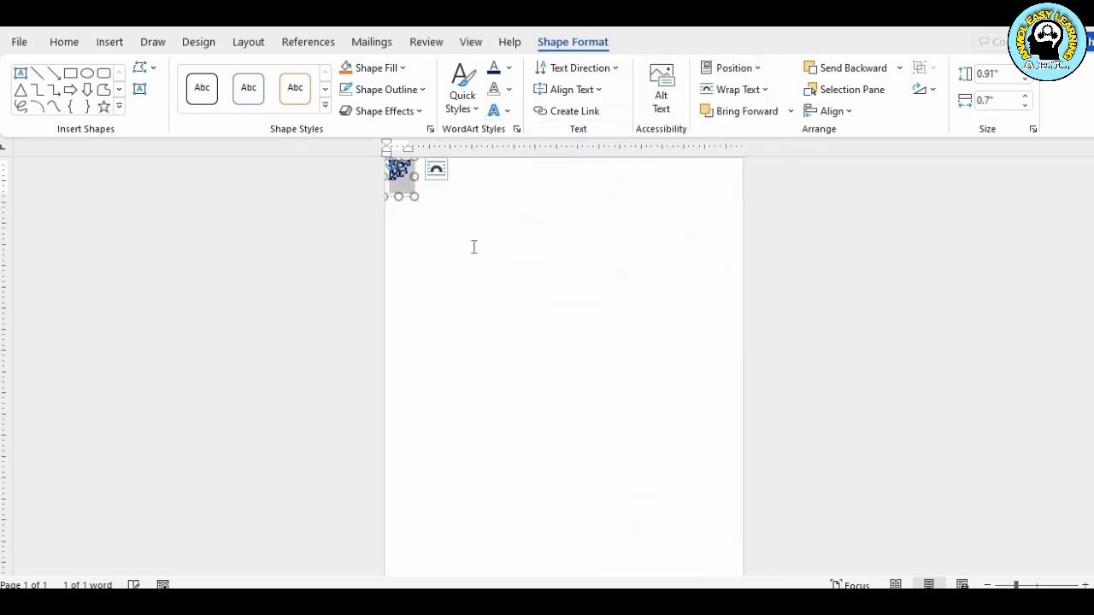
Grow the ornament's font to 72 pt and shorten its box to fit snugly
{"action": "left_click", "coordinate": [64, 43]}
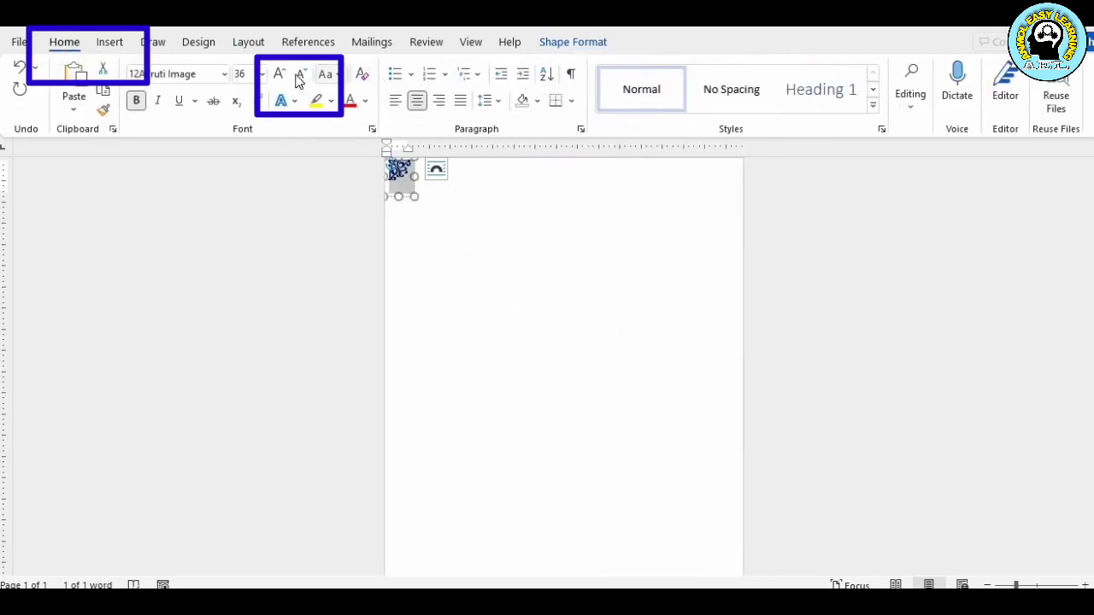
{"action": "left_click", "coordinate": [282, 74]}
{"action": "left_click", "coordinate": [282, 74]}
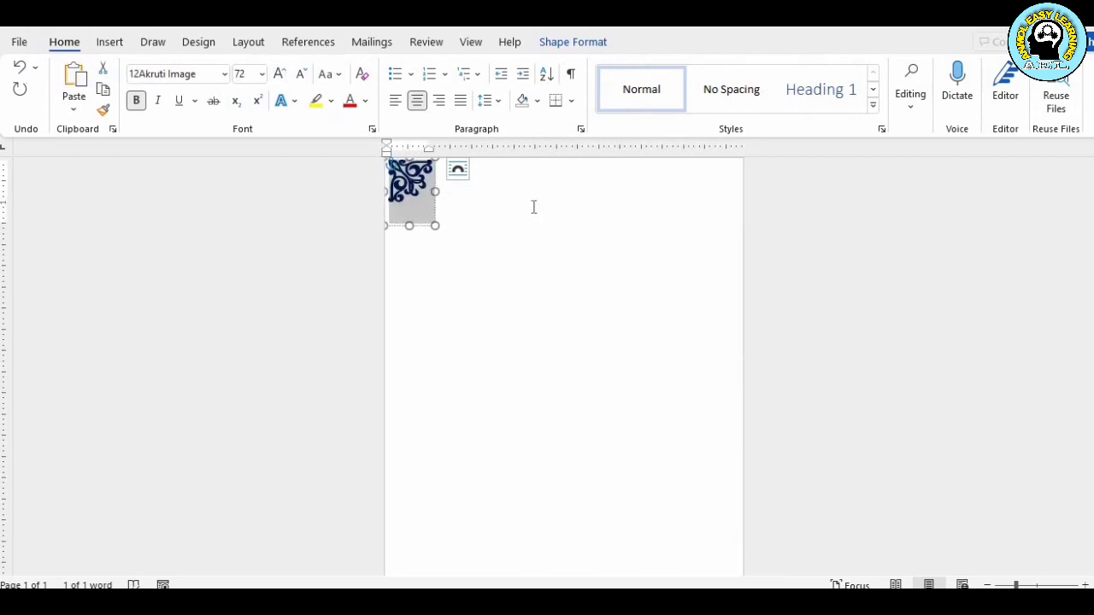
{"action": "left_click_drag", "start_coordinate": [413, 225], "coordinate": [414, 206]}
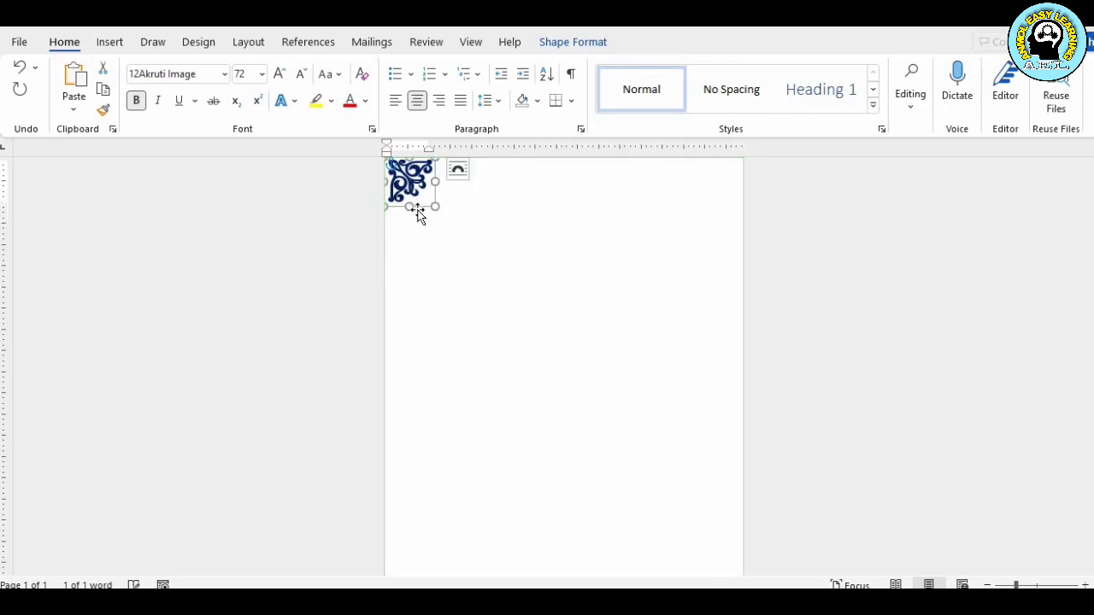
{"action": "left_click", "coordinate": [440, 229]}
{"action": "left_click", "coordinate": [410, 181]}
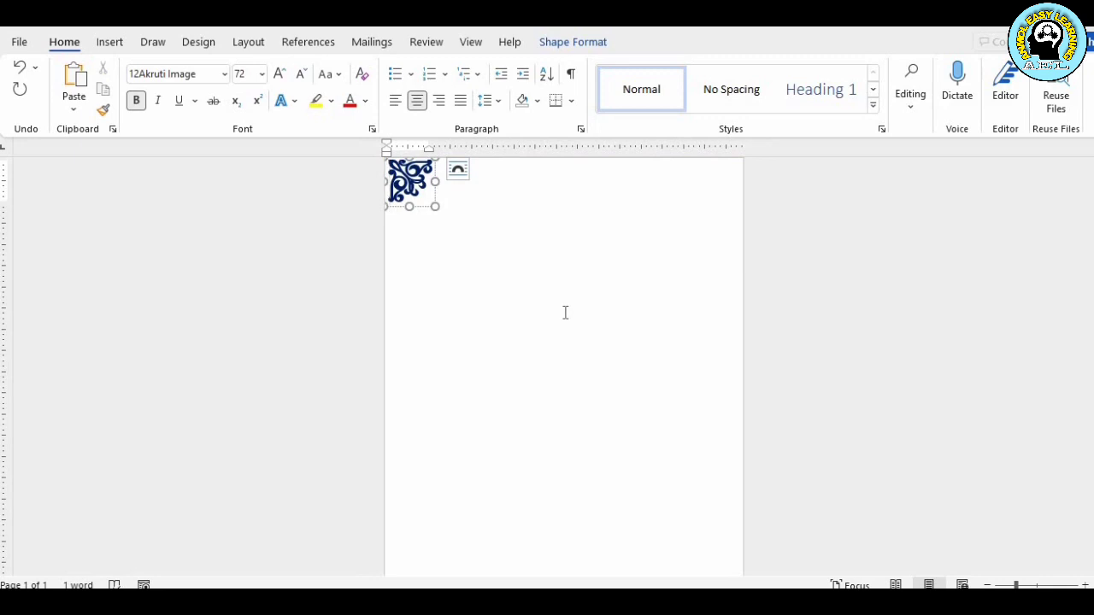
{"action": "left_click", "coordinate": [524, 221]}
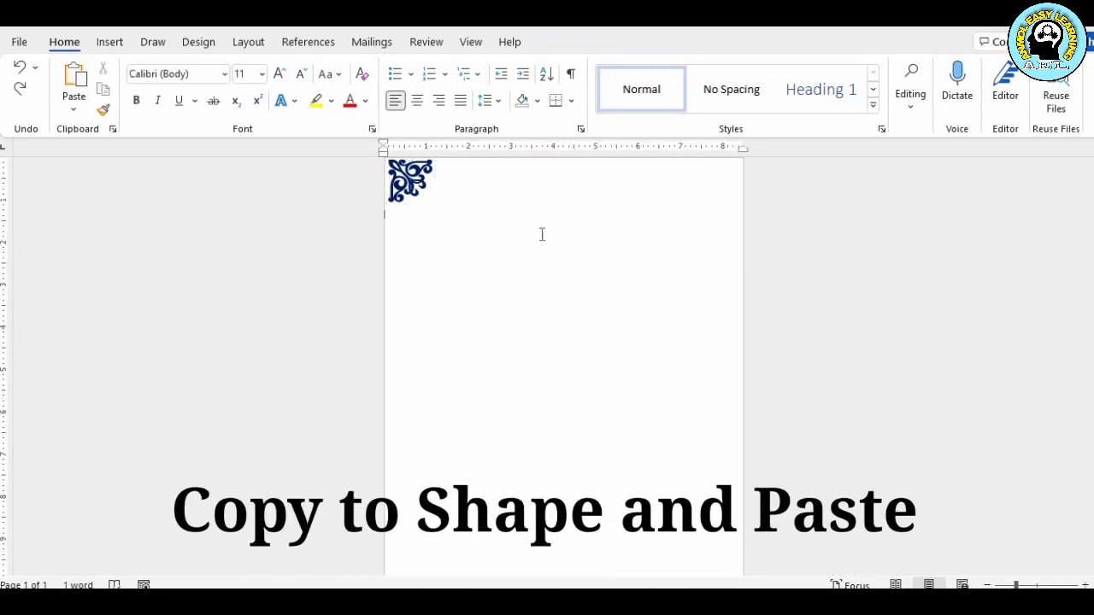
Paste a copy of the ornament into the top-right corner and rotate it right 90°
{"action": "key", "text": "ctrl+v"}
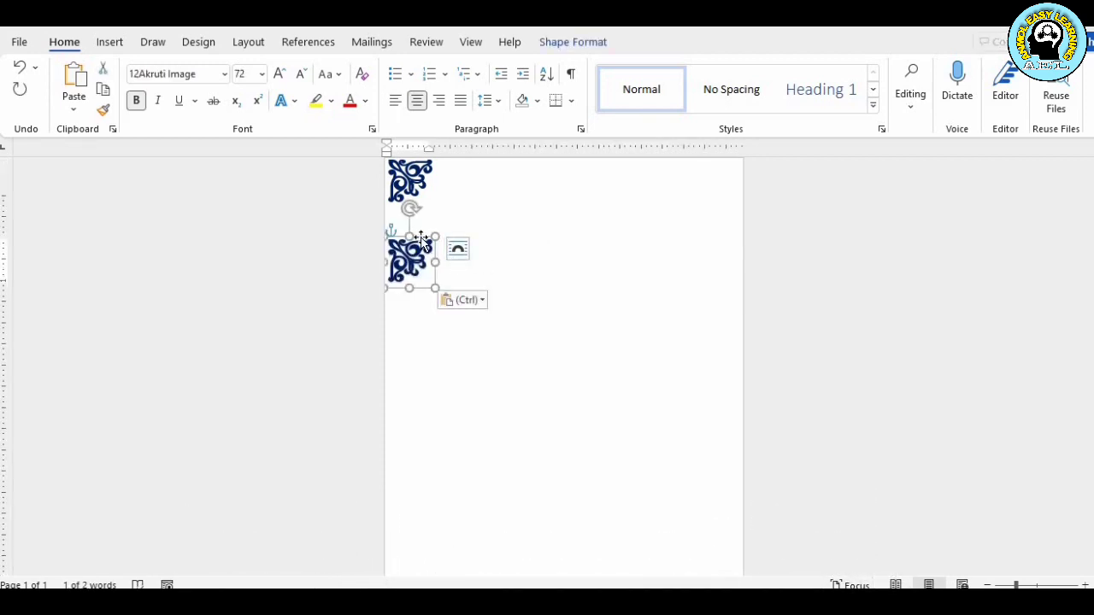
{"action": "left_click_drag", "start_coordinate": [423, 242], "coordinate": [724, 155]}
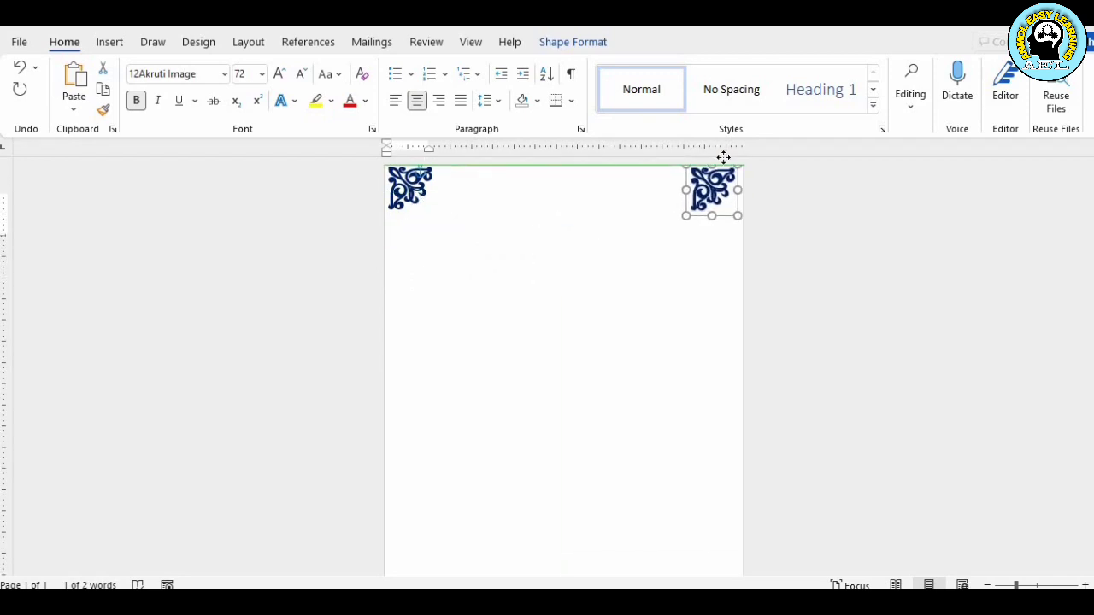
{"action": "left_click_drag", "start_coordinate": [725, 157], "coordinate": [727, 157]}
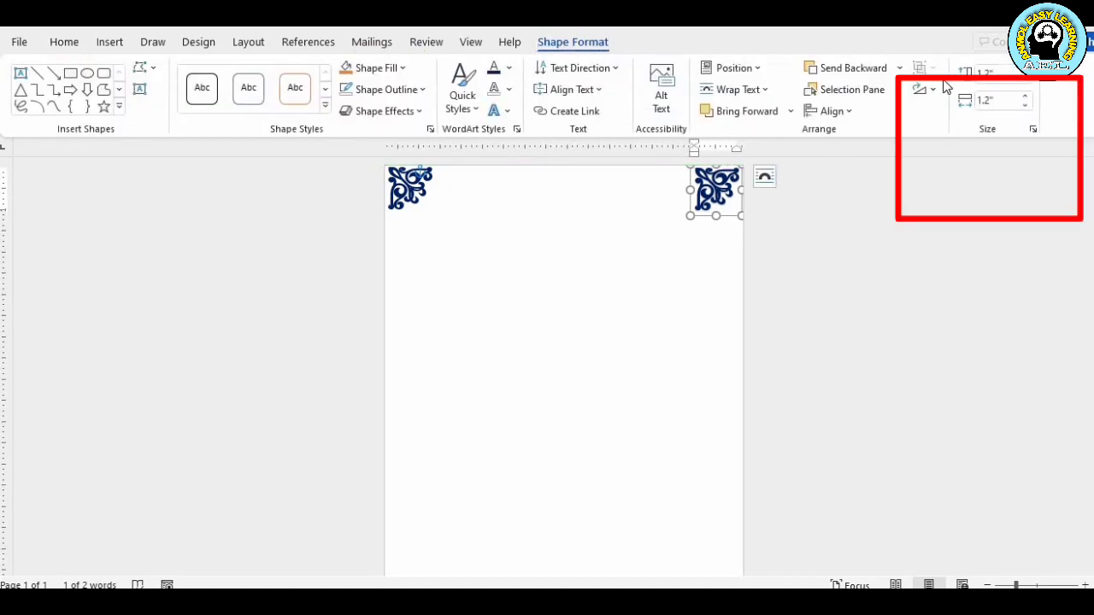
{"action": "left_click", "coordinate": [924, 90]}
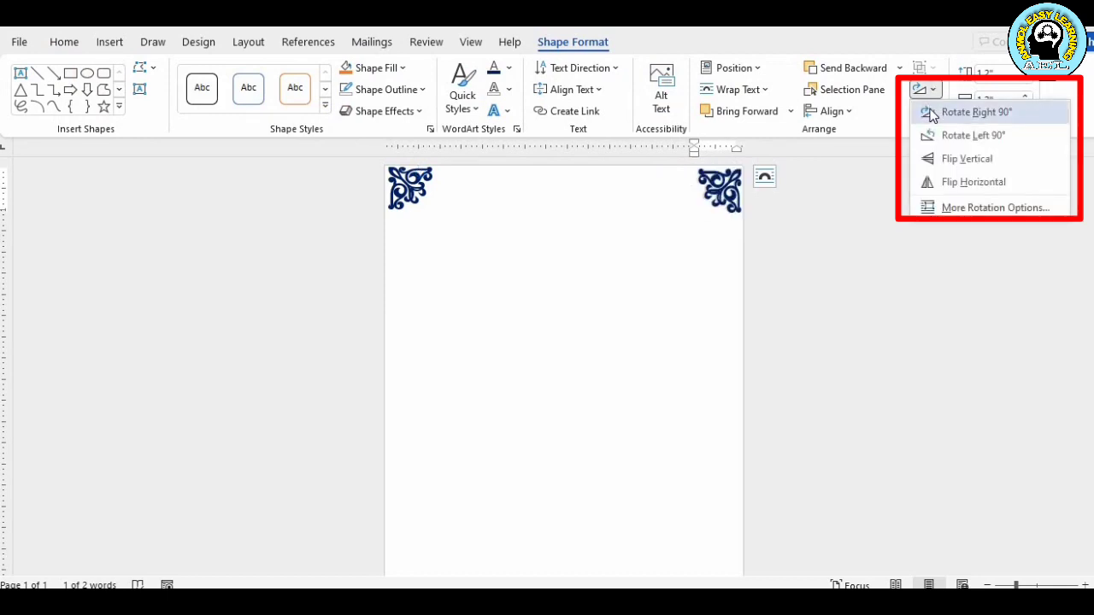
{"action": "left_click", "coordinate": [932, 115]}
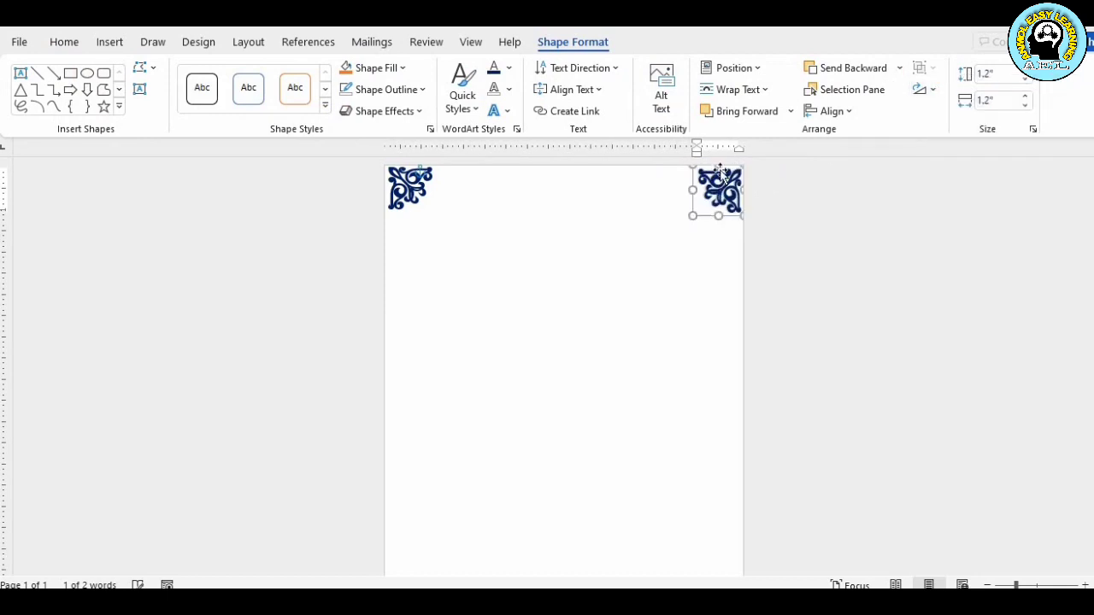
{"action": "left_click", "coordinate": [631, 247]}
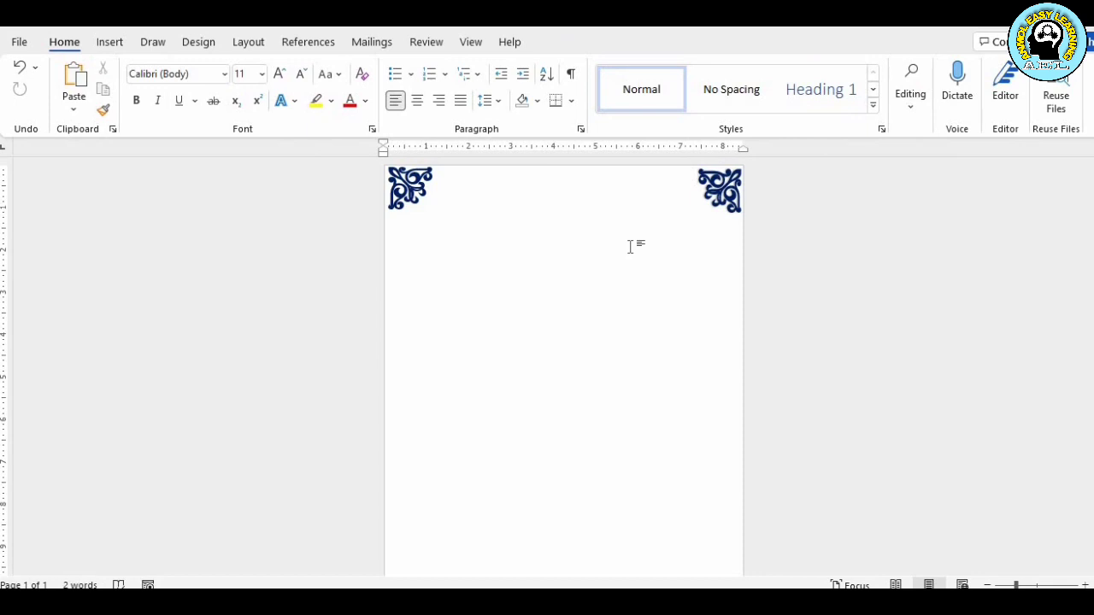
Duplicate the top-left ornament and move the copy down to the bottom-left corner
{"action": "left_click", "coordinate": [410, 188]}
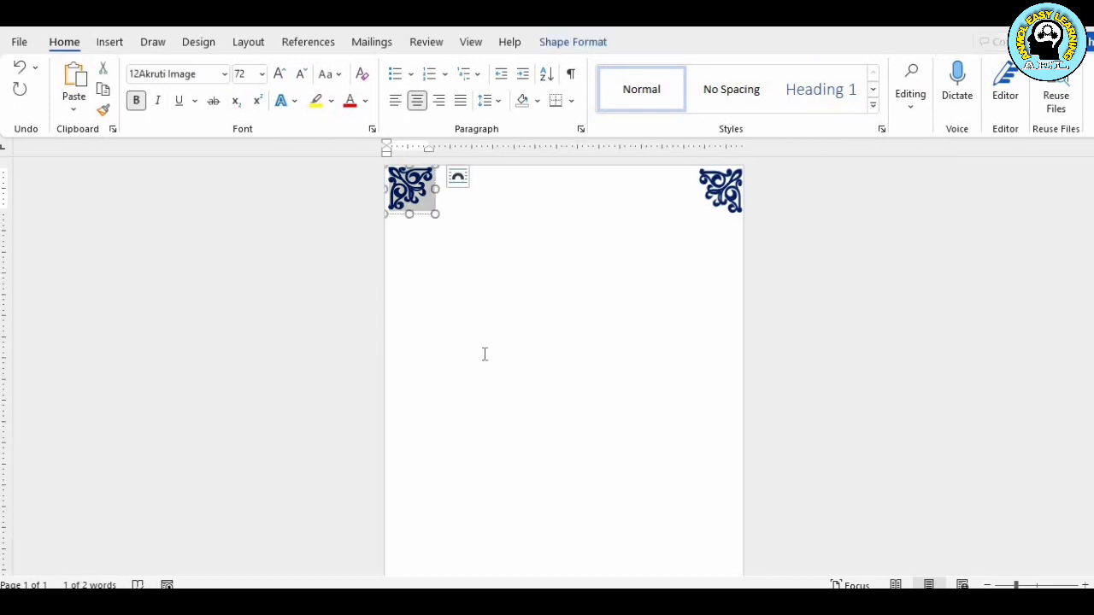
{"action": "left_click_drag", "start_coordinate": [411, 205], "coordinate": [415, 393]}
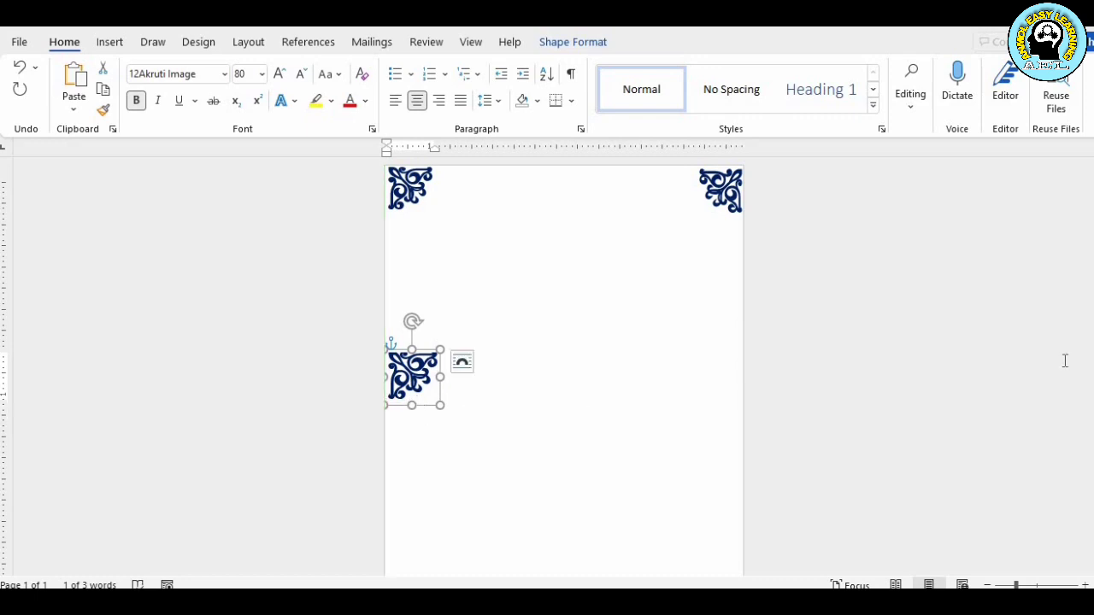
{"action": "scroll", "coordinate": [574, 383], "scroll_direction": "down", "scroll_amount": 2}
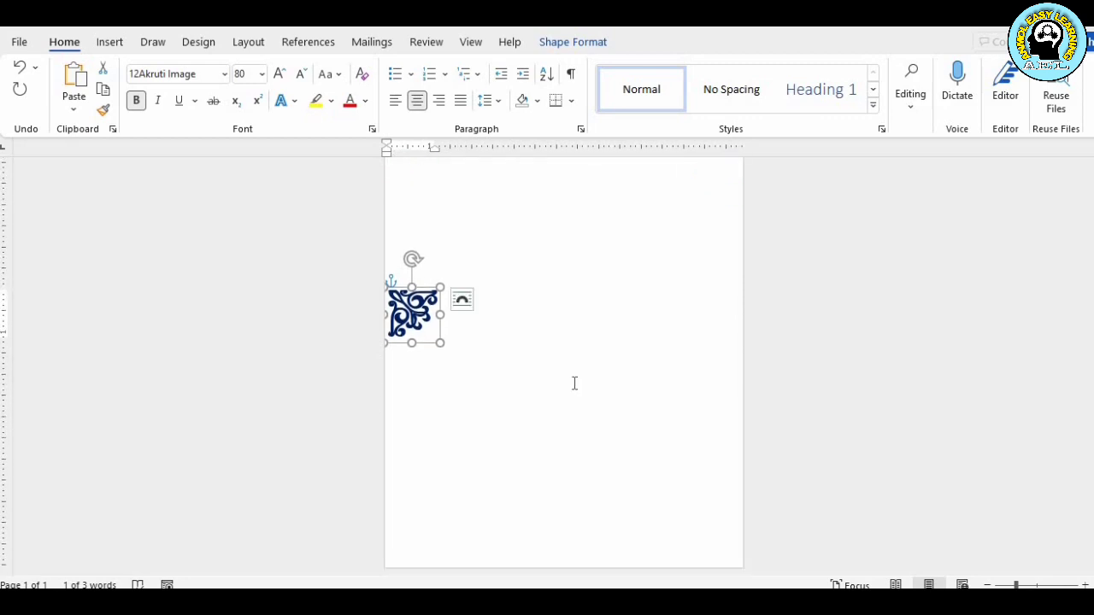
{"action": "left_click_drag", "start_coordinate": [424, 289], "coordinate": [424, 521]}
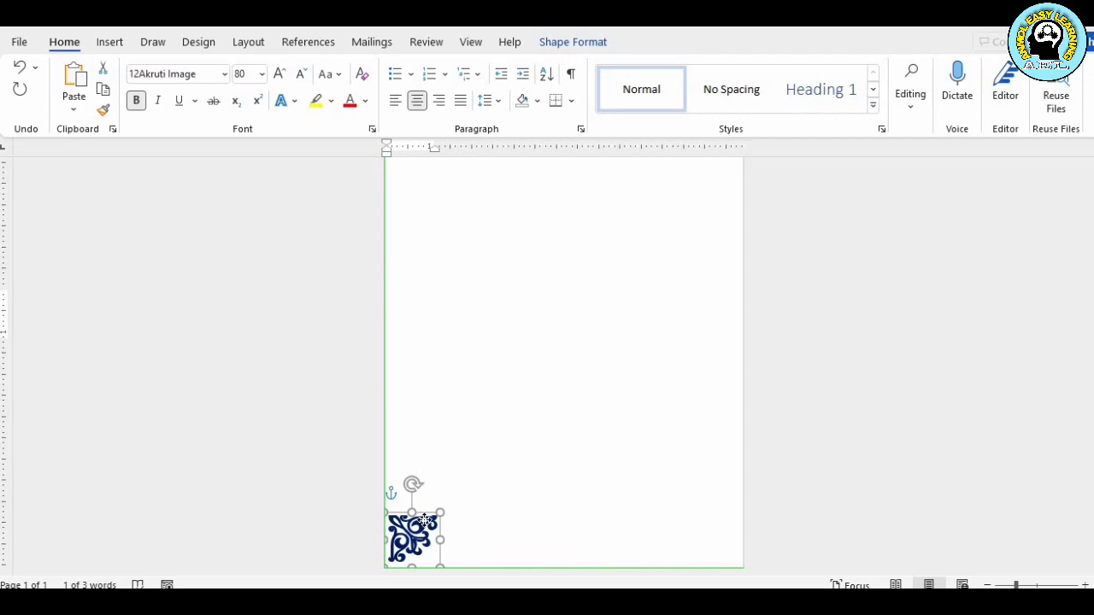
{"action": "left_click_drag", "start_coordinate": [425, 521], "coordinate": [425, 521]}
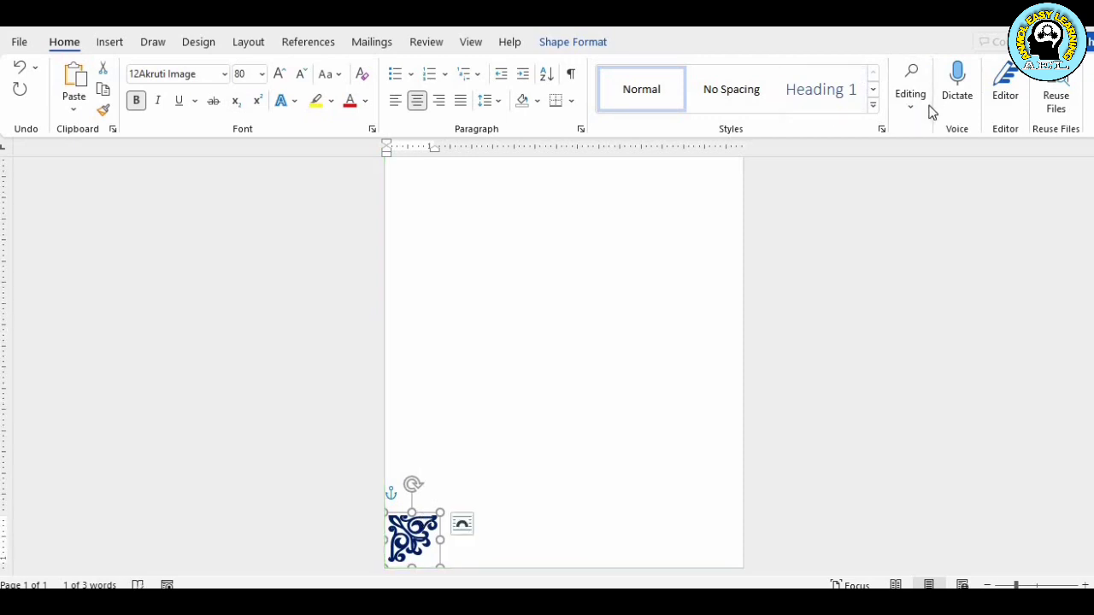
Rotate the bottom-left ornament left 90° and settle it against the page's left edge
{"action": "left_click", "coordinate": [564, 43]}
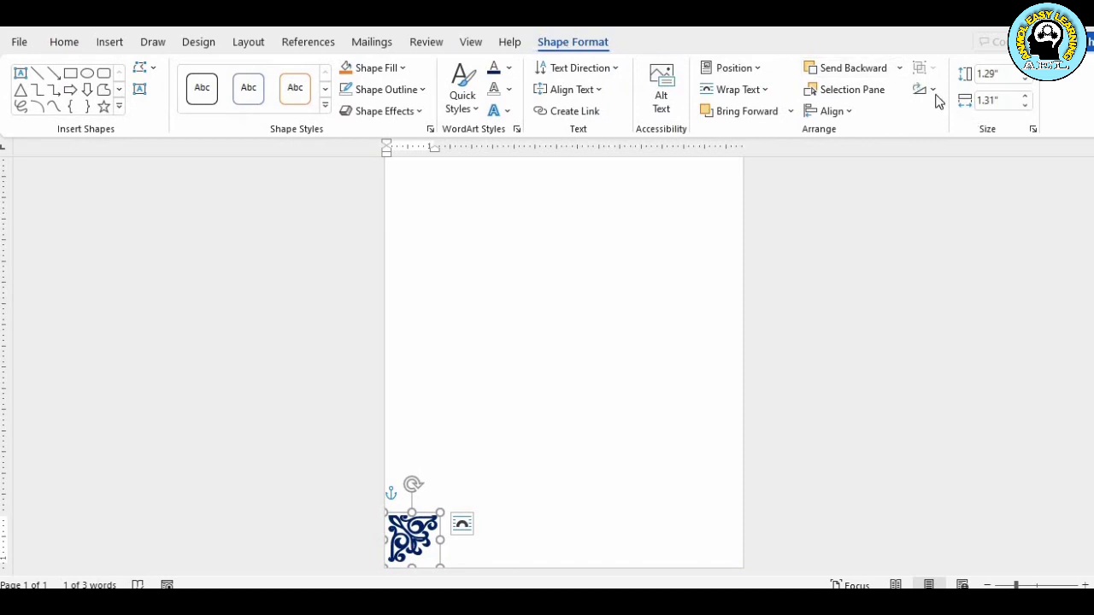
{"action": "left_click", "coordinate": [930, 90]}
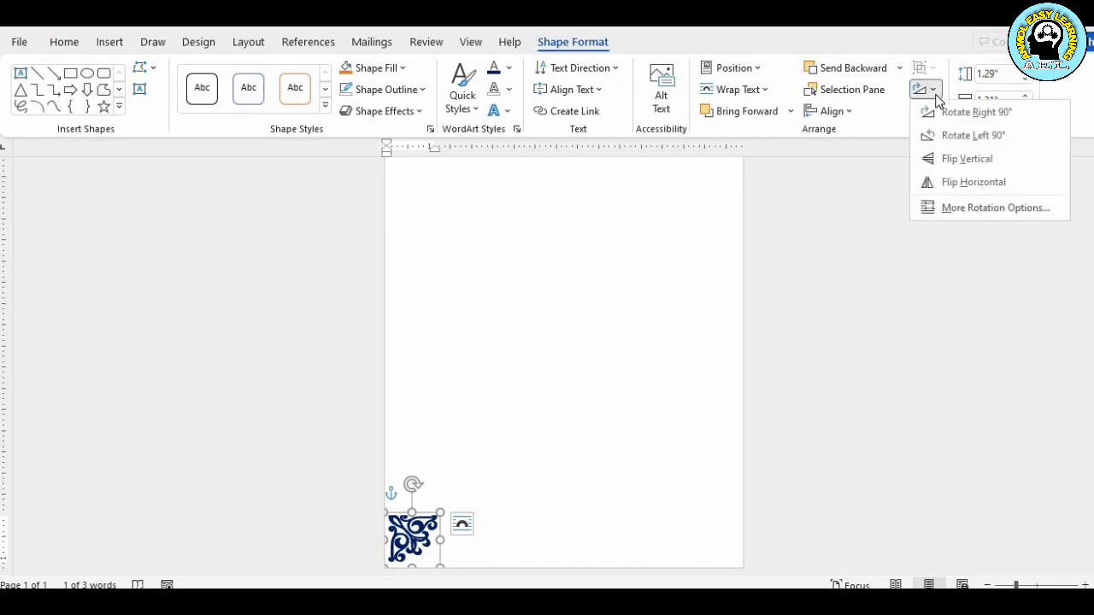
{"action": "left_click", "coordinate": [947, 137]}
{"action": "left_click", "coordinate": [498, 481]}
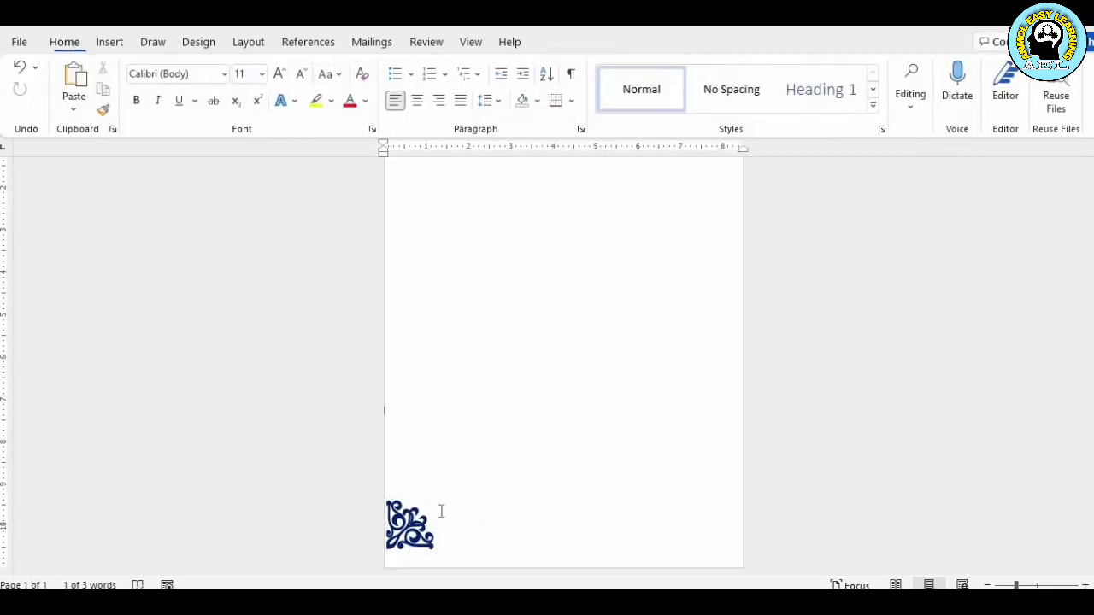
{"action": "left_click", "coordinate": [408, 509]}
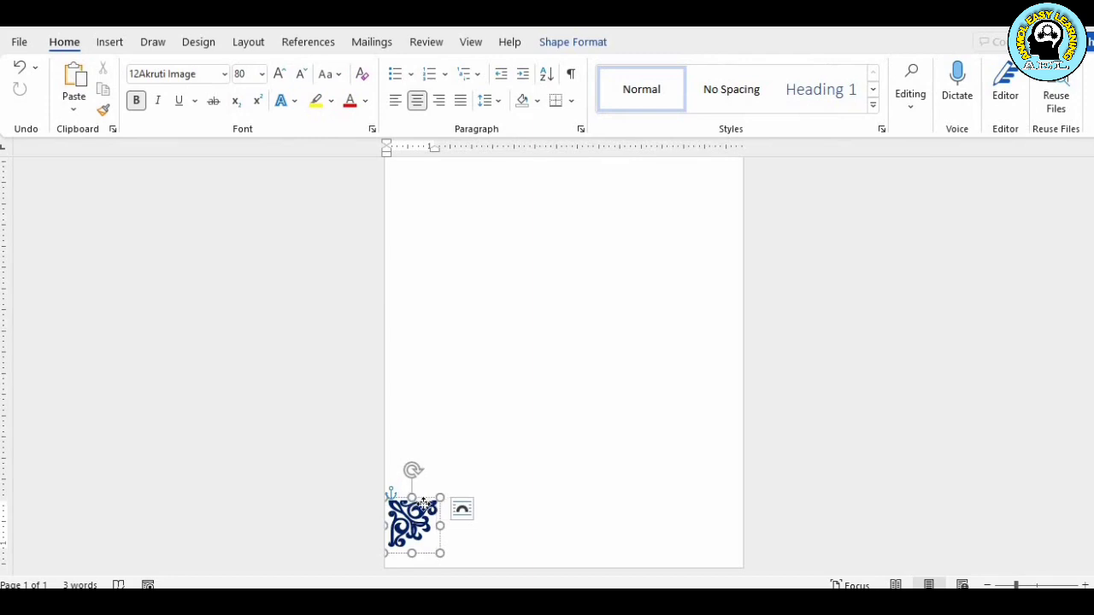
{"action": "left_click_drag", "start_coordinate": [411, 497], "coordinate": [425, 511]}
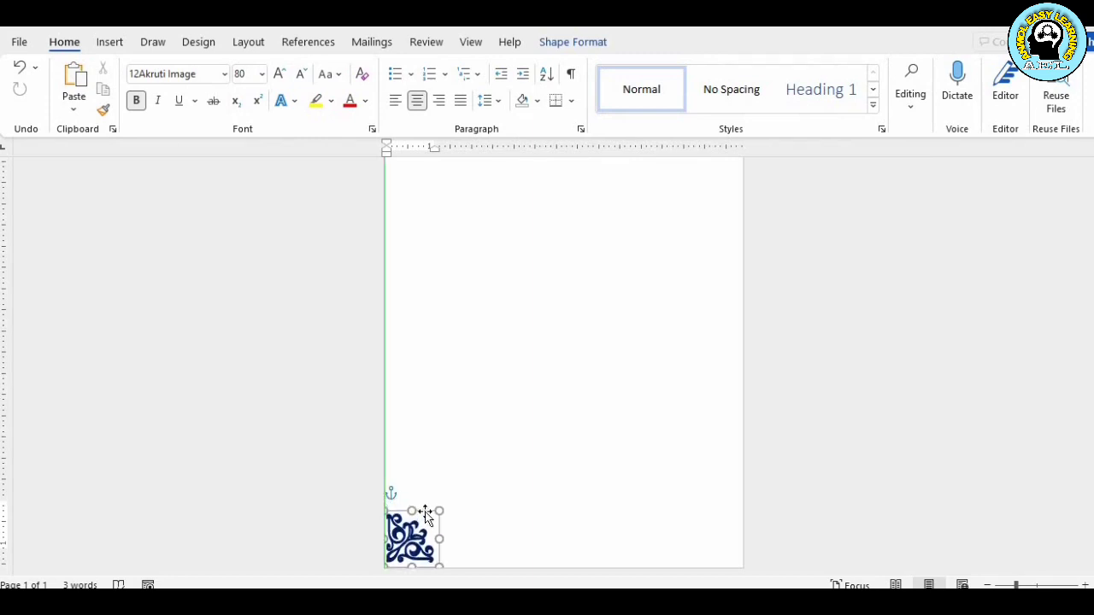
{"action": "left_click", "coordinate": [513, 508]}
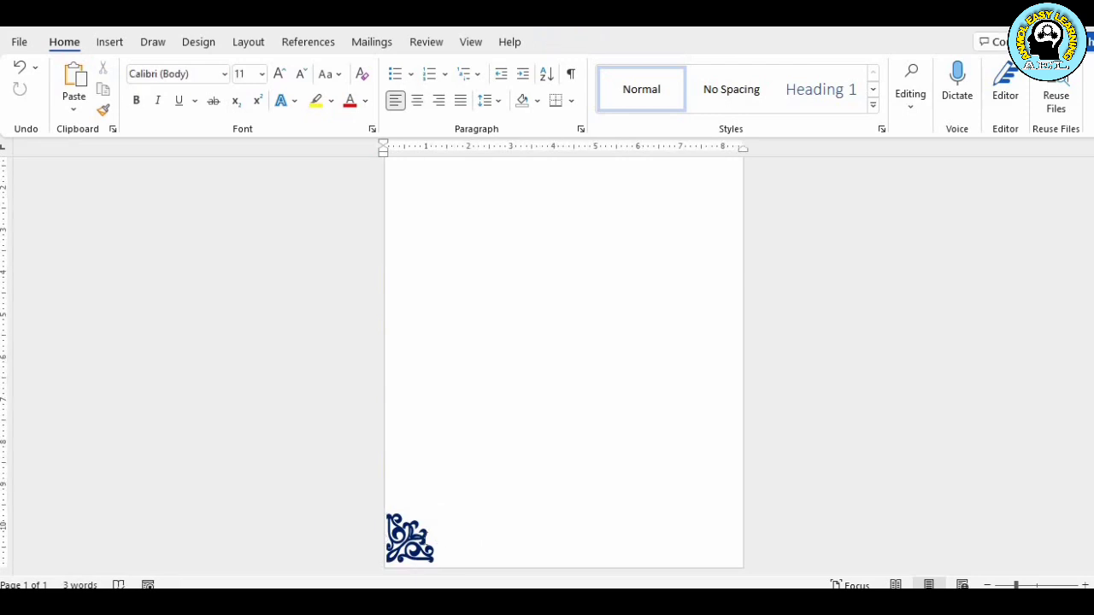
Copy the bottom-left ornament and paste another copy onto the page
{"action": "left_click", "coordinate": [410, 537]}
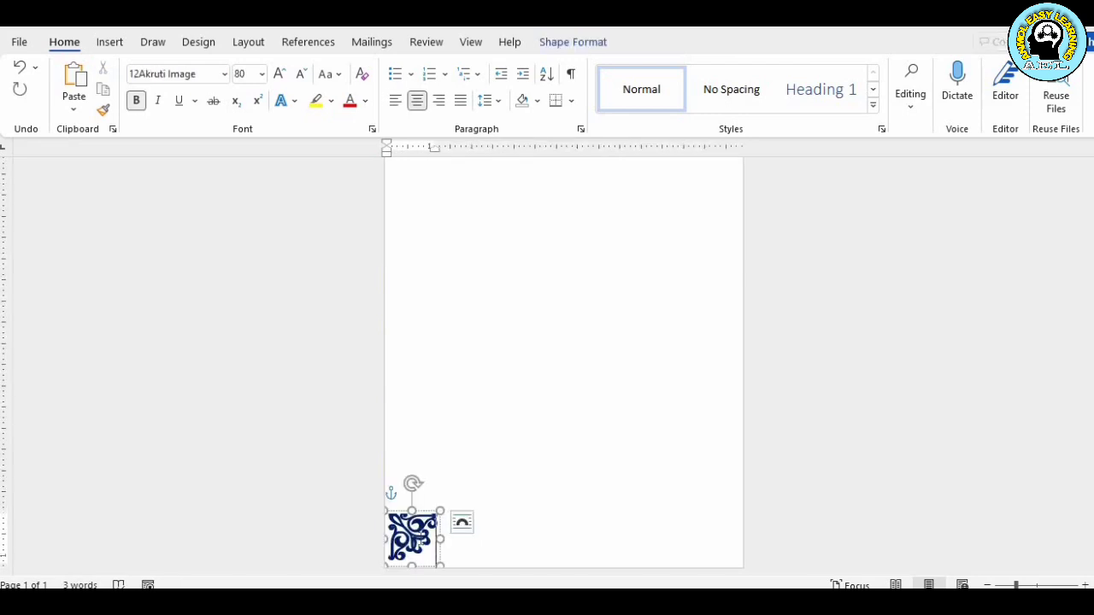
{"action": "left_click", "coordinate": [419, 544]}
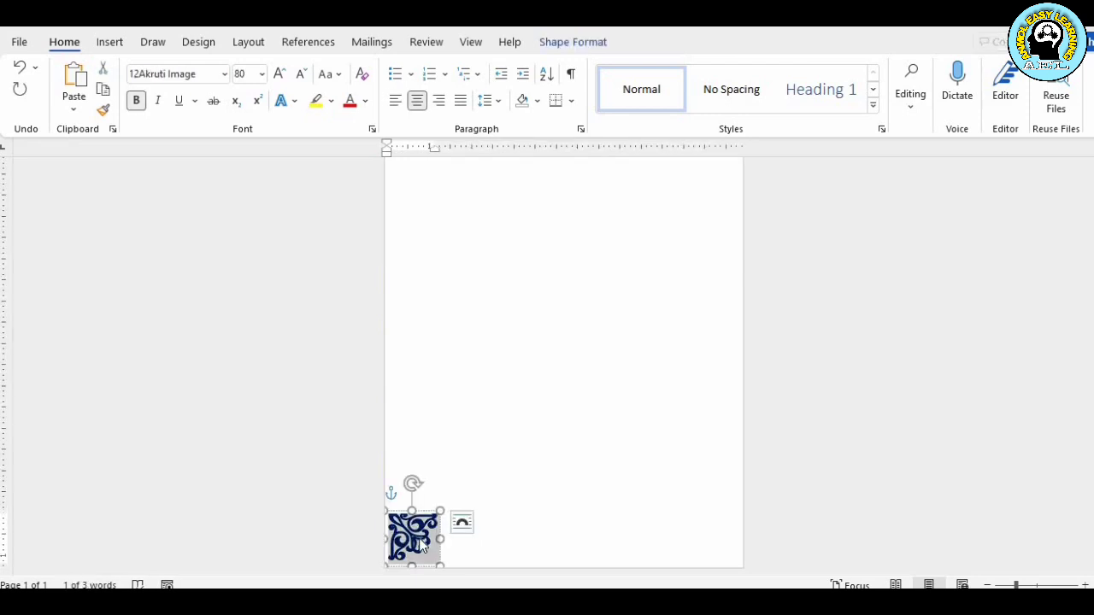
{"action": "left_click", "coordinate": [653, 520]}
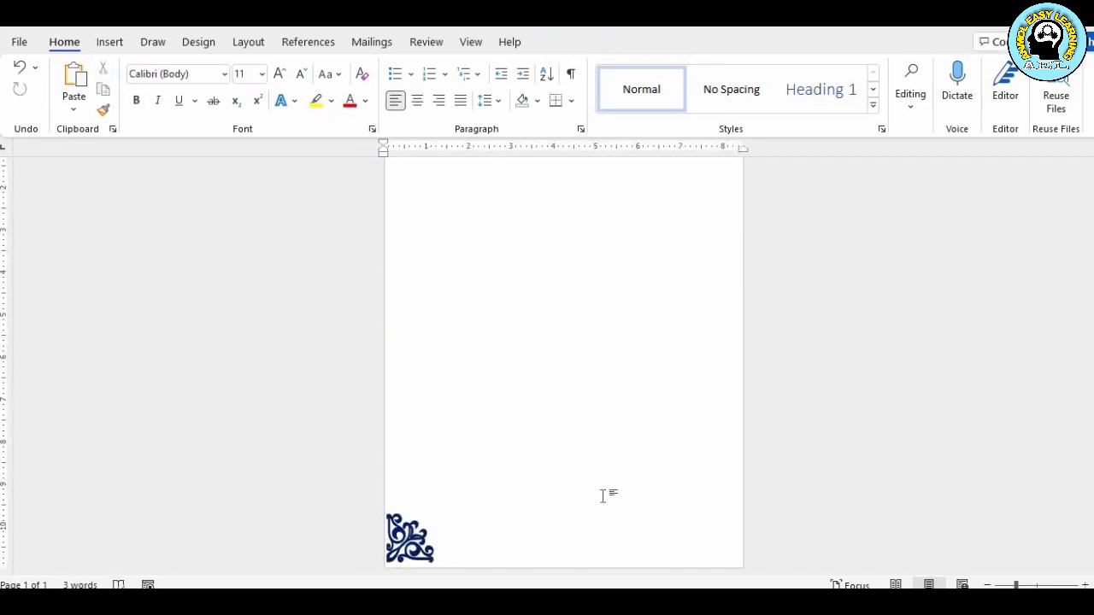
{"action": "key", "text": "ctrl+v"}
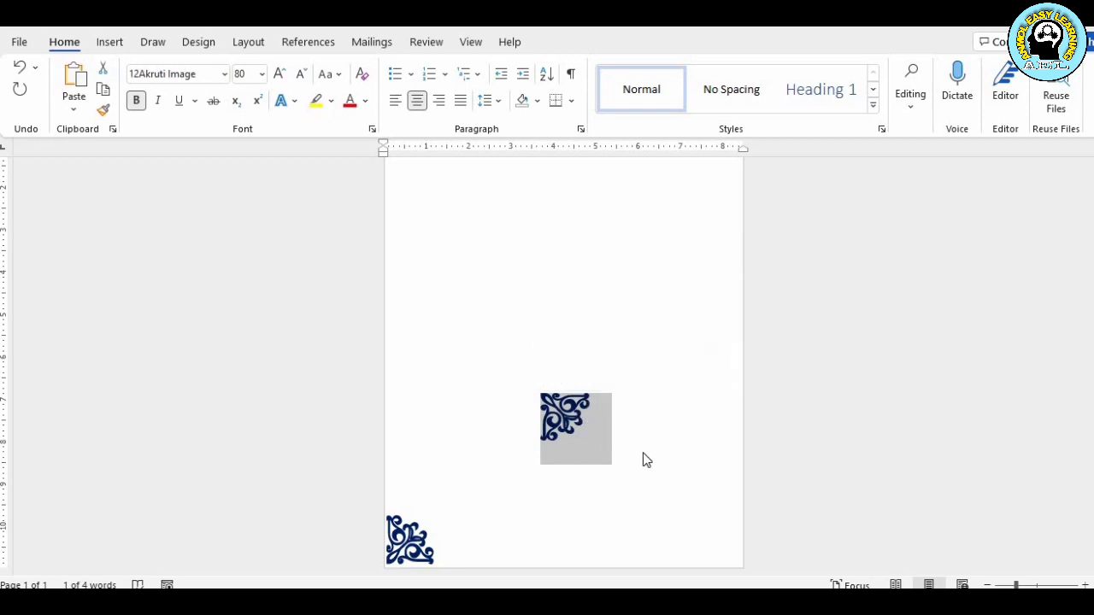
{"action": "left_click", "coordinate": [602, 444]}
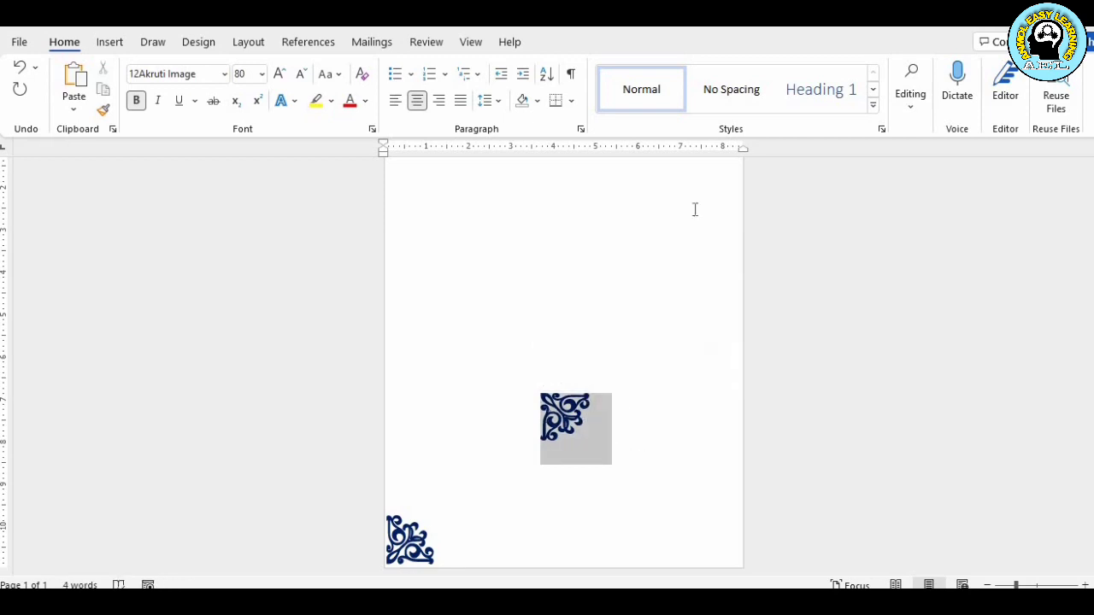
{"action": "key", "text": "shift+Left"}
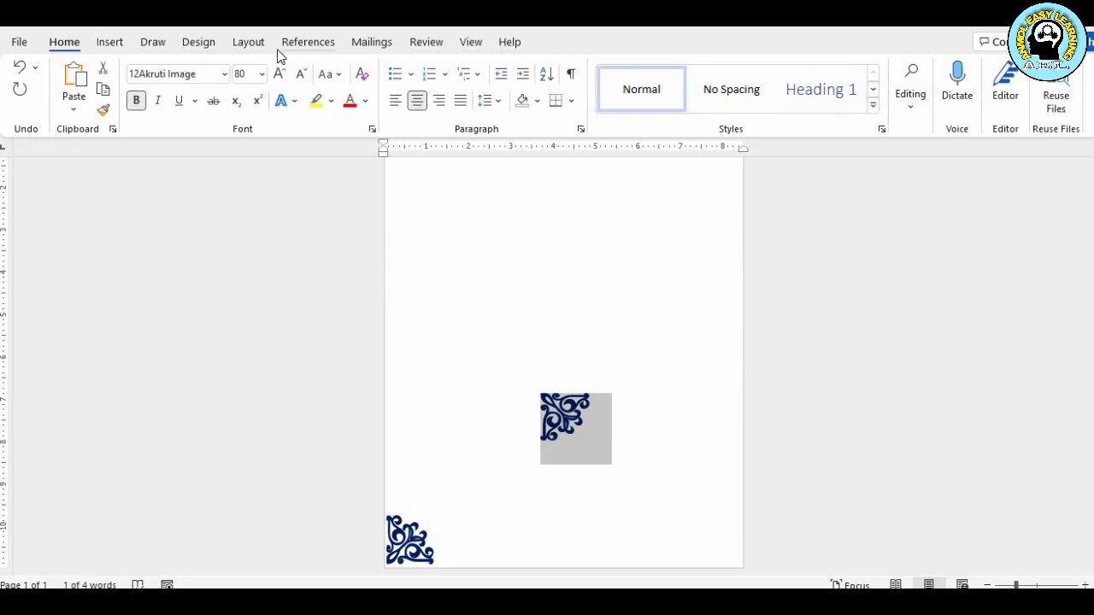
Apply the blue-fill WordArt style from the Insert tab gallery
{"action": "left_click", "coordinate": [110, 45]}
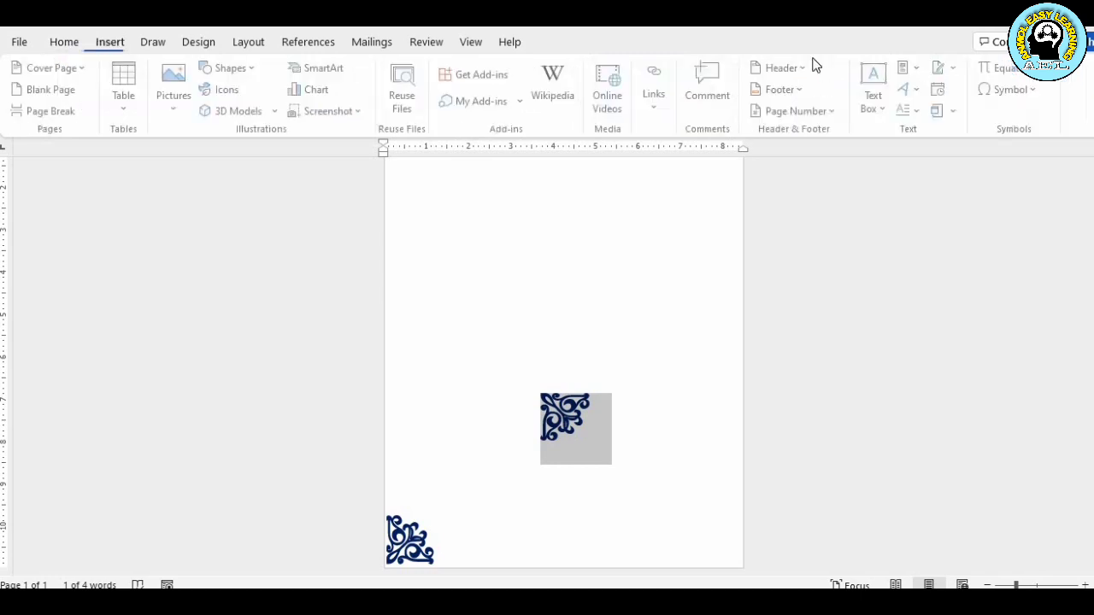
{"action": "left_click", "coordinate": [922, 91]}
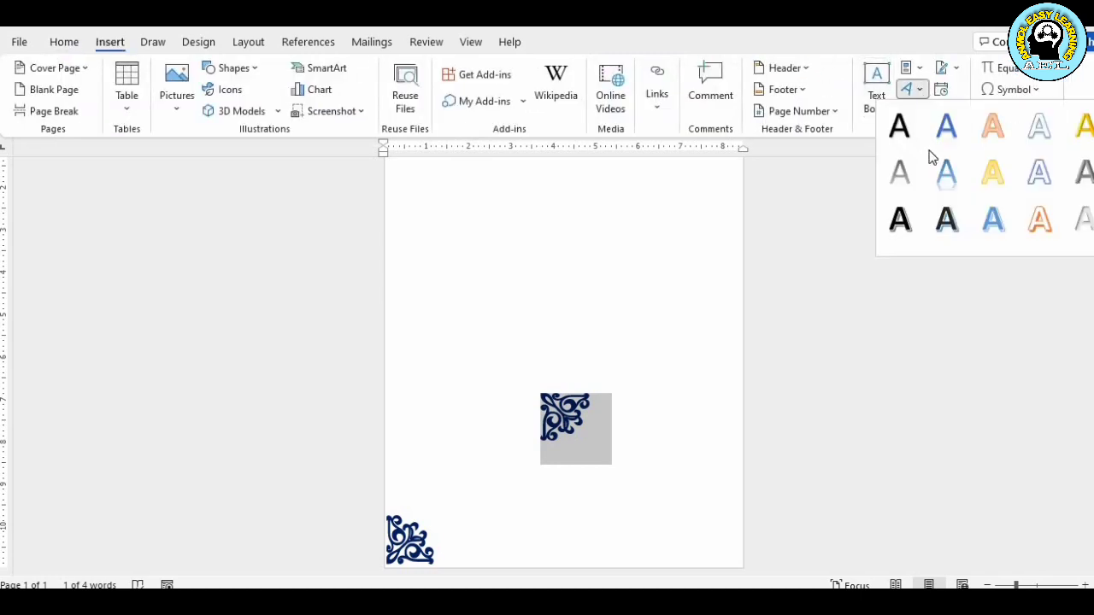
{"action": "left_click", "coordinate": [1036, 142]}
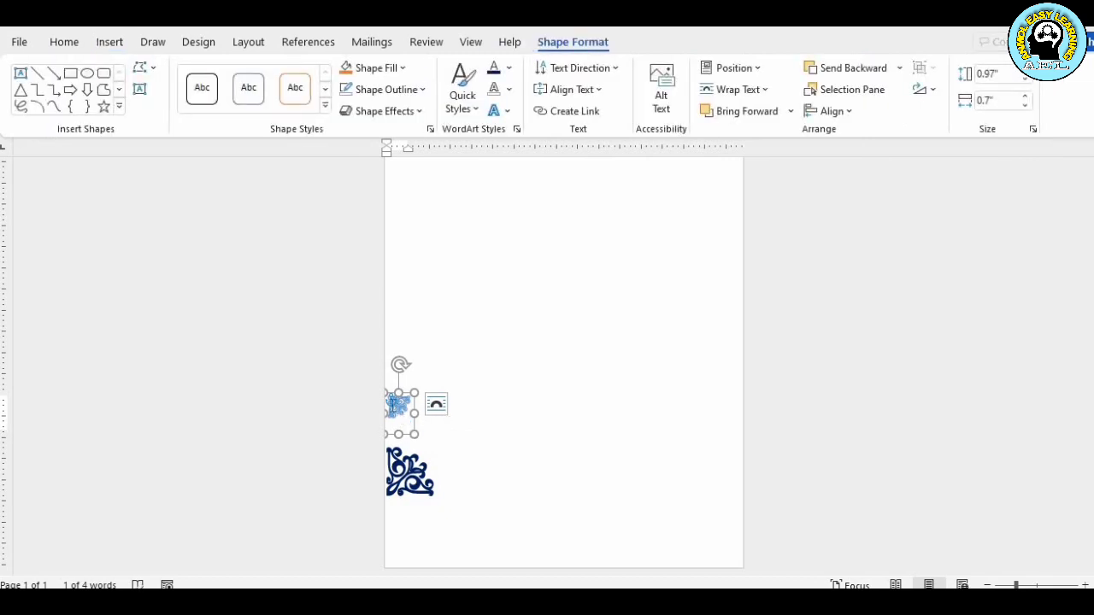
Give the small ornament a dark blue text fill, no text outline and no shadow
{"action": "double_click", "coordinate": [391, 405]}
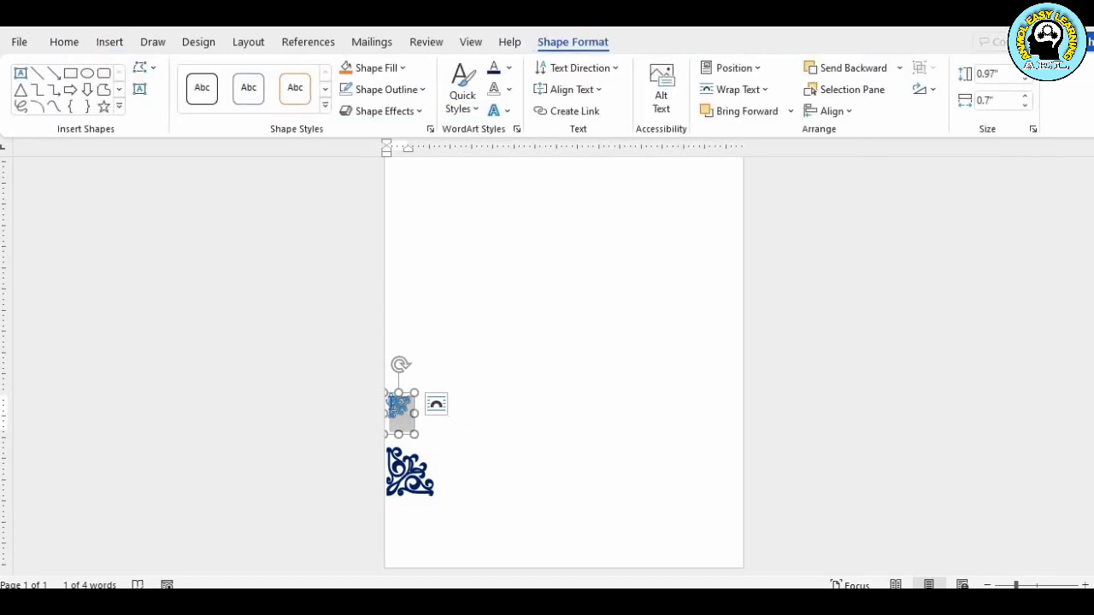
{"action": "left_click", "coordinate": [509, 68]}
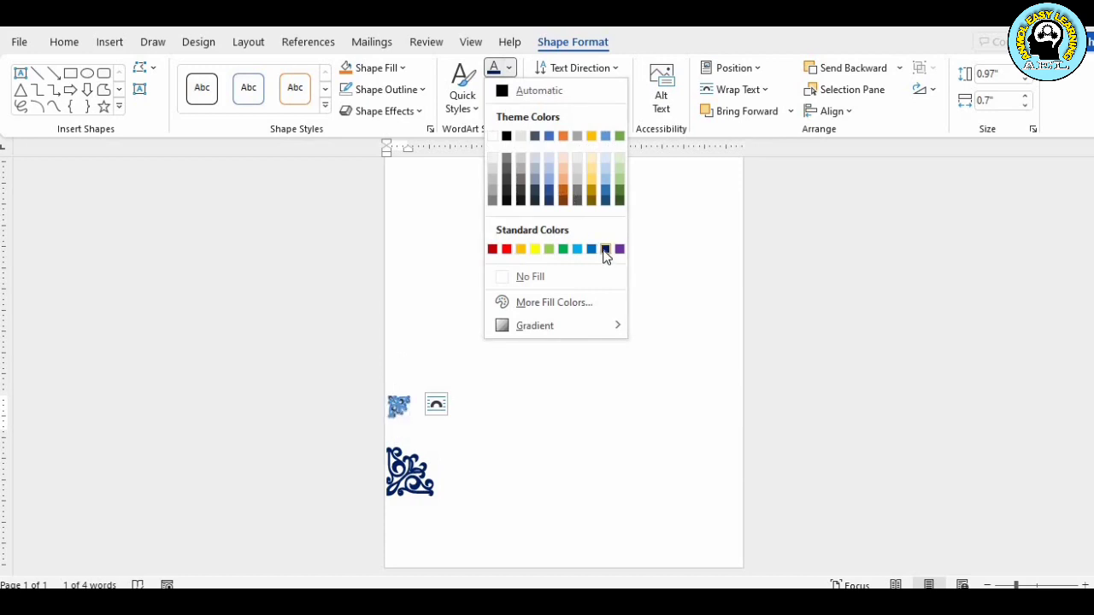
{"action": "left_click", "coordinate": [605, 250]}
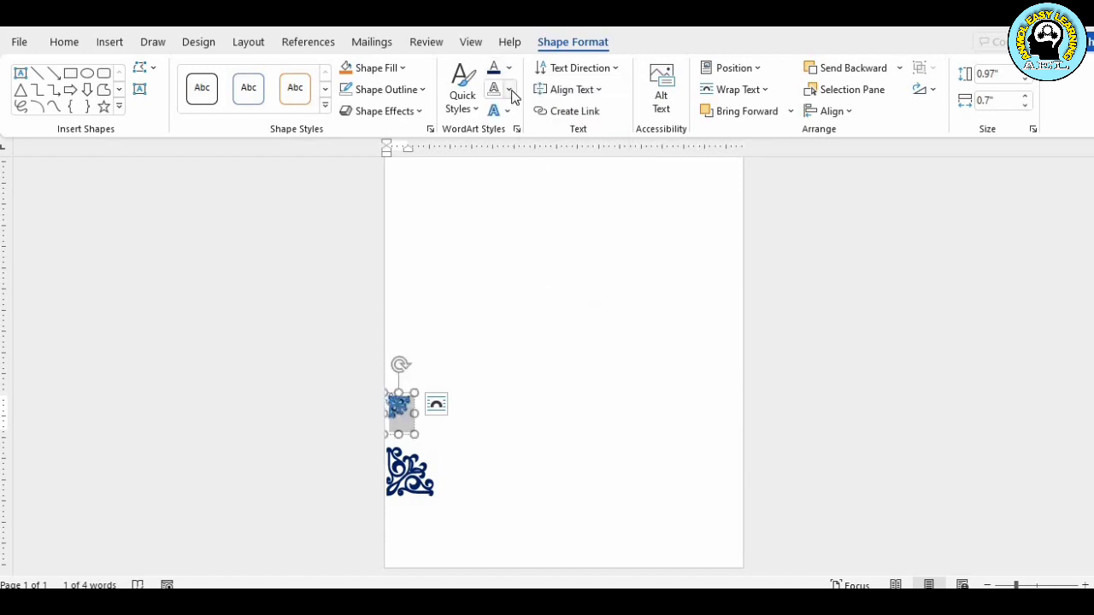
{"action": "left_click", "coordinate": [510, 90]}
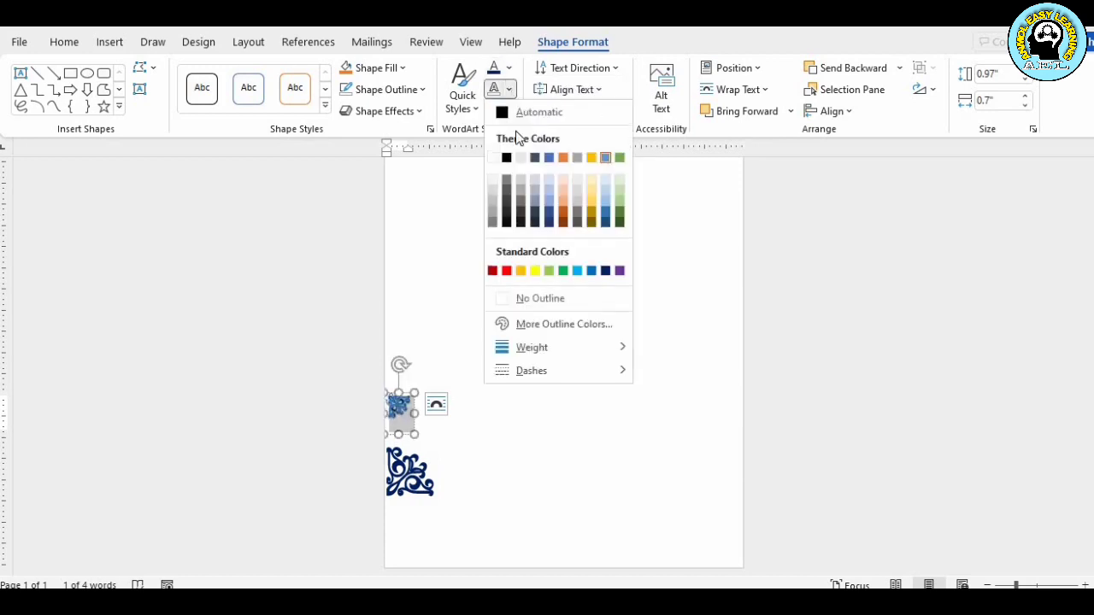
{"action": "left_click", "coordinate": [527, 301]}
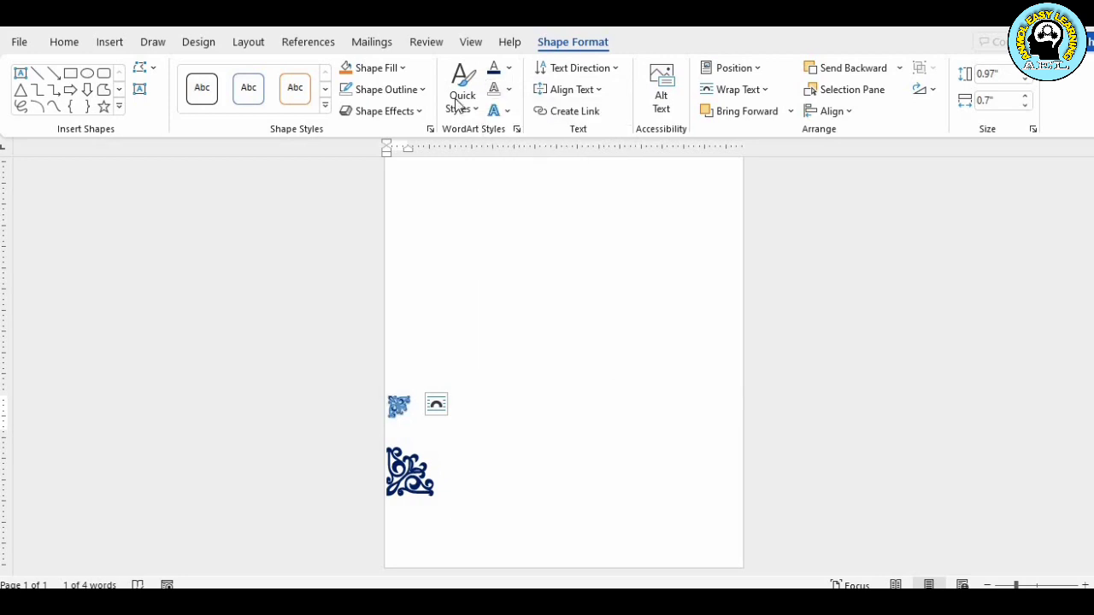
{"action": "left_click", "coordinate": [504, 116]}
{"action": "mouse_move", "coordinate": [547, 144]}
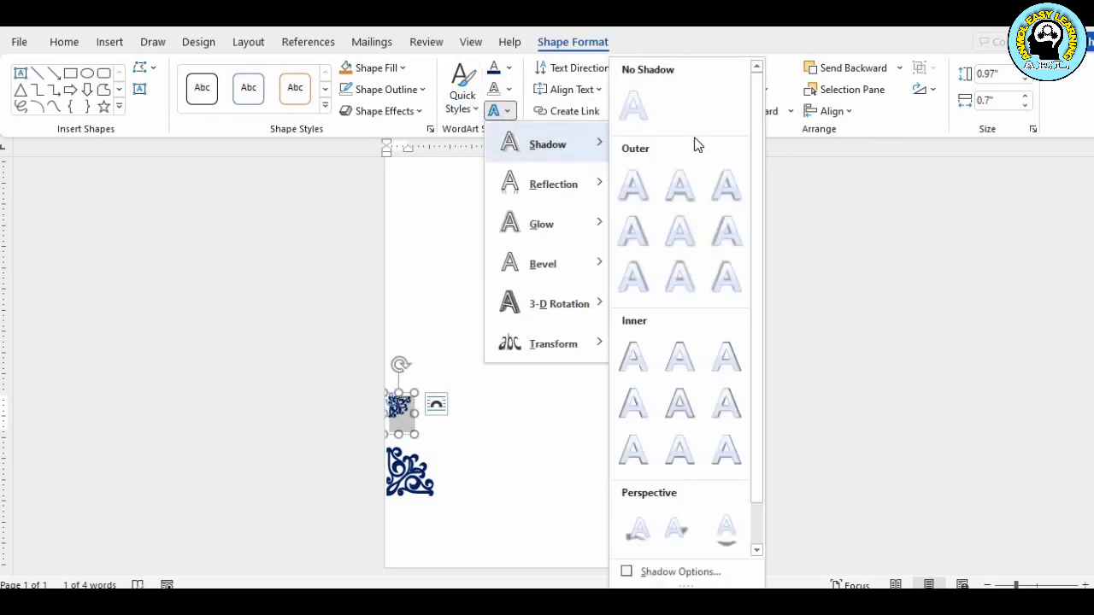
{"action": "left_click", "coordinate": [631, 110]}
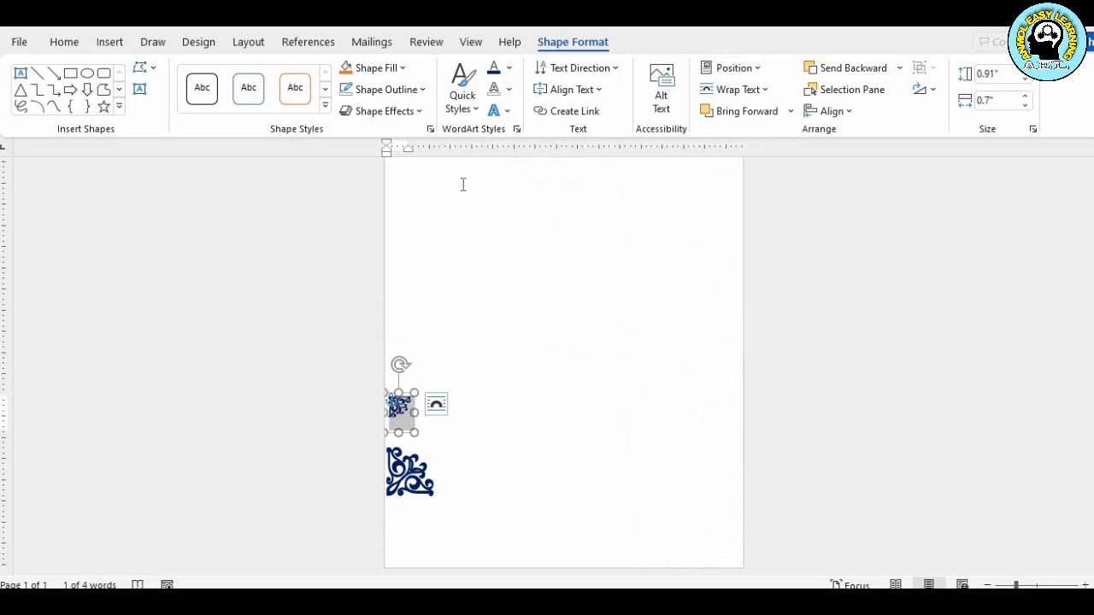
Remove the small ornament's frame outline and increase its font size to 80
{"action": "left_click", "coordinate": [418, 91]}
{"action": "left_click", "coordinate": [406, 274]}
{"action": "left_click", "coordinate": [70, 43]}
{"action": "left_click", "coordinate": [284, 78]}
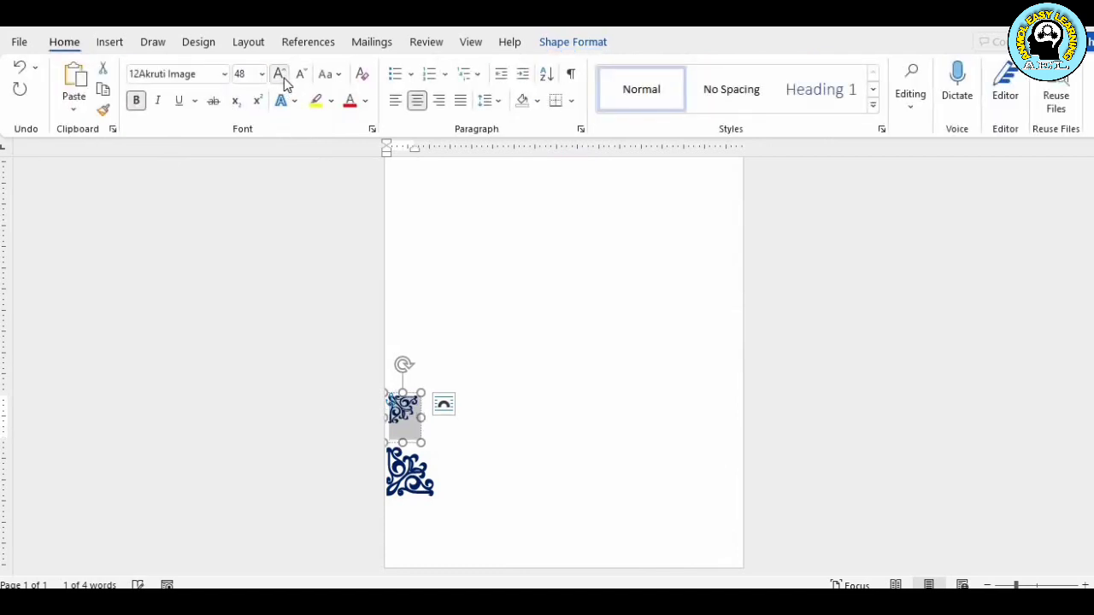
{"action": "left_click", "coordinate": [284, 78]}
{"action": "left_click", "coordinate": [283, 78]}
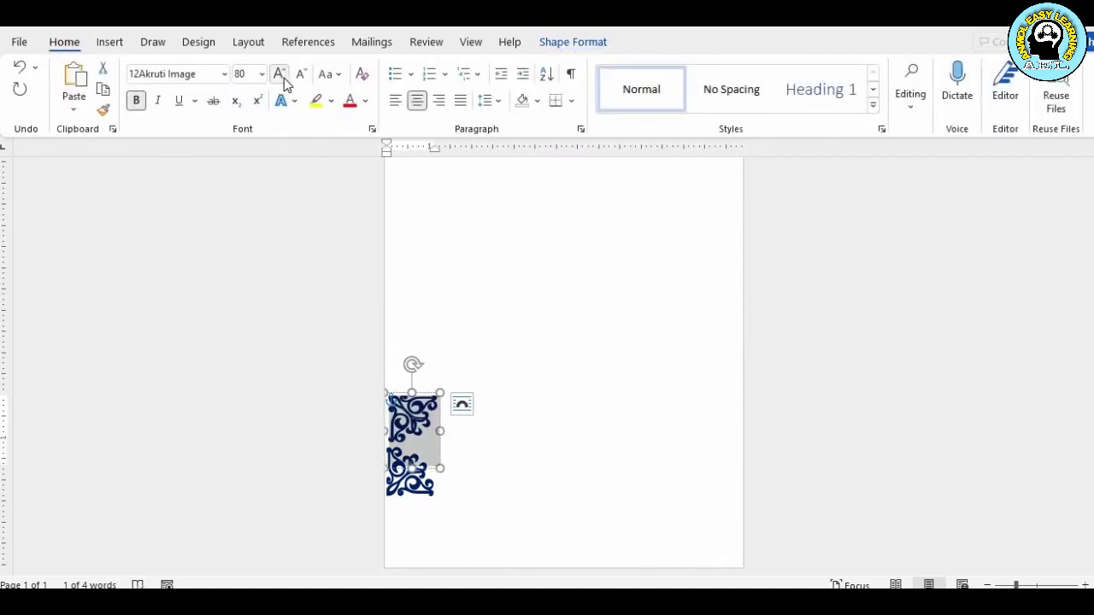
Move one ornament into the bottom-left corner and the other to the bottom-right corner
{"action": "left_click", "coordinate": [600, 339]}
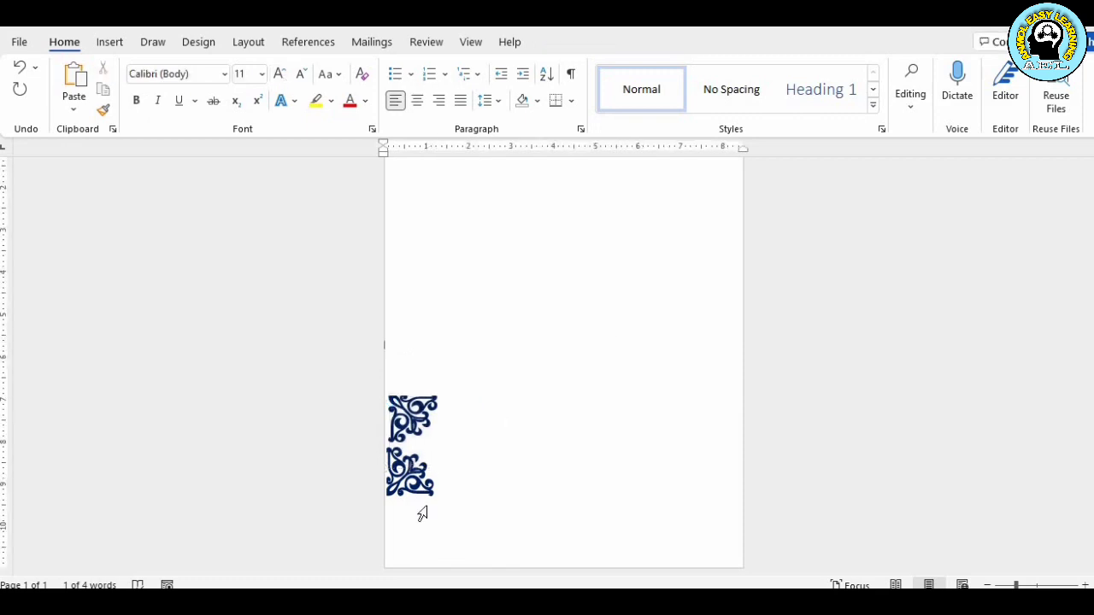
{"action": "left_click", "coordinate": [421, 435]}
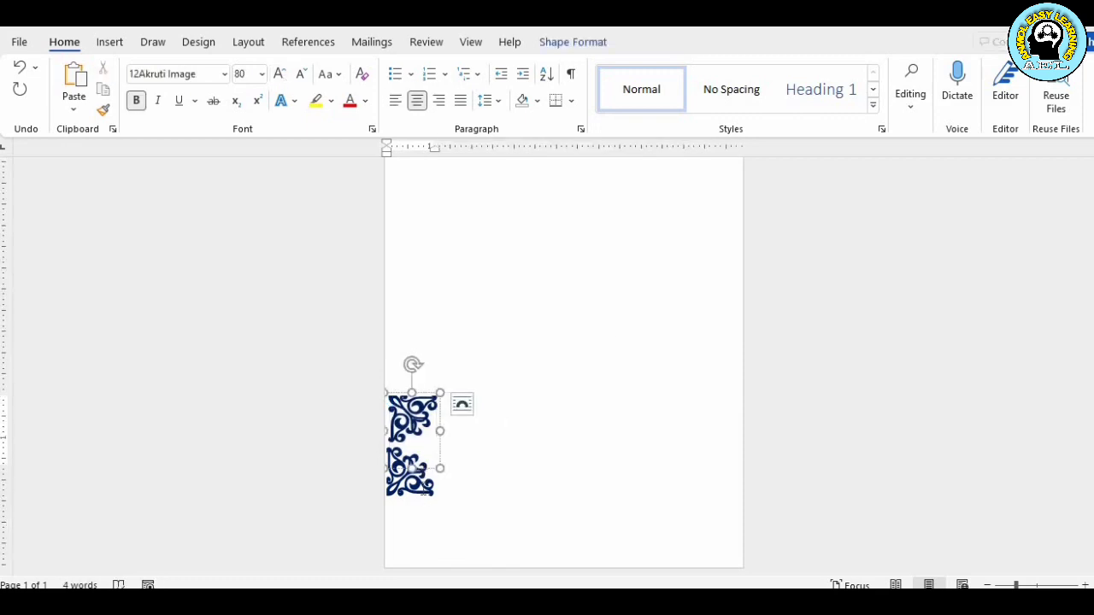
{"action": "left_click", "coordinate": [422, 488]}
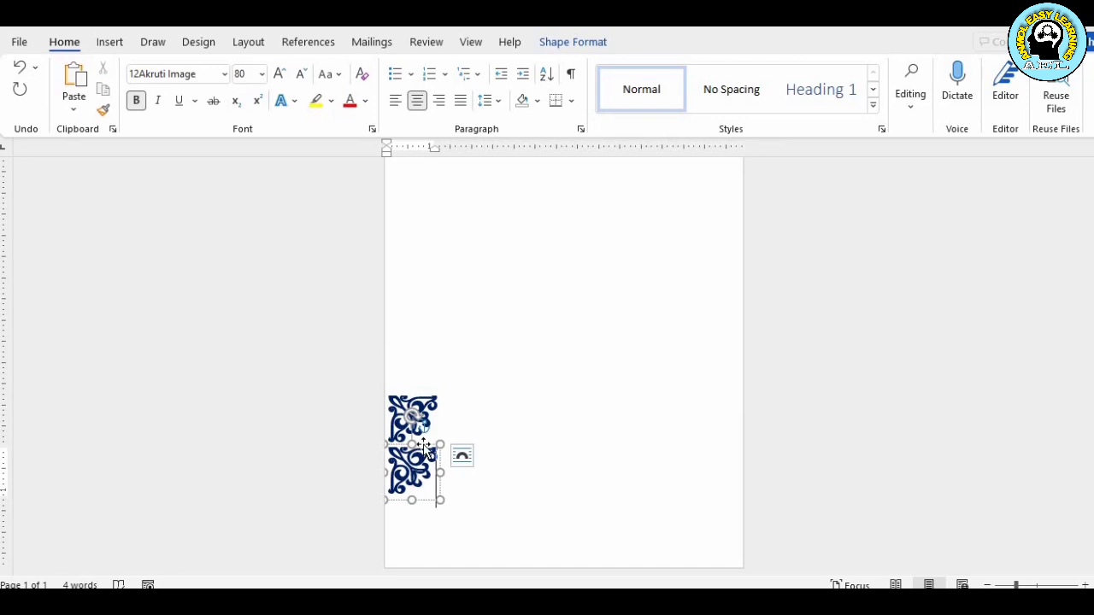
{"action": "left_click_drag", "start_coordinate": [412, 496], "coordinate": [411, 523]}
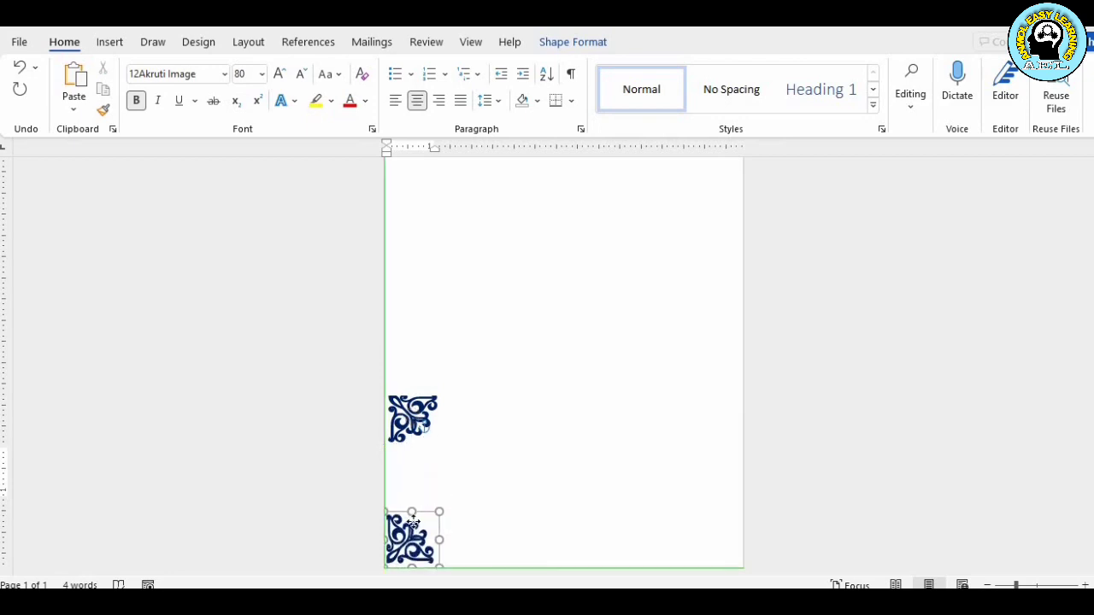
{"action": "left_click", "coordinate": [459, 489]}
{"action": "left_click", "coordinate": [430, 437]}
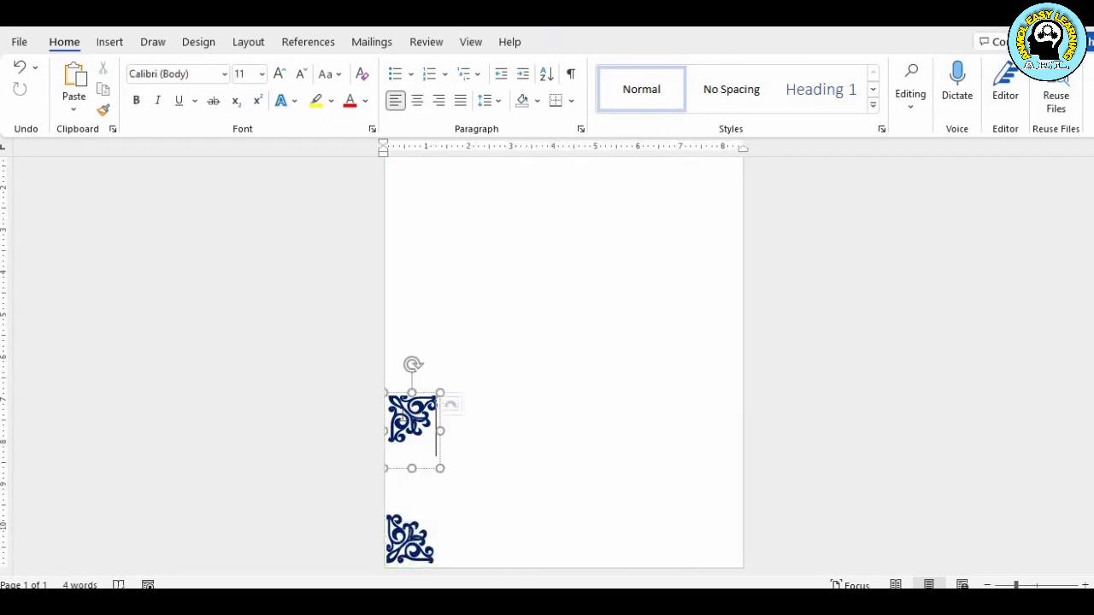
{"action": "left_click_drag", "start_coordinate": [411, 466], "coordinate": [411, 446]}
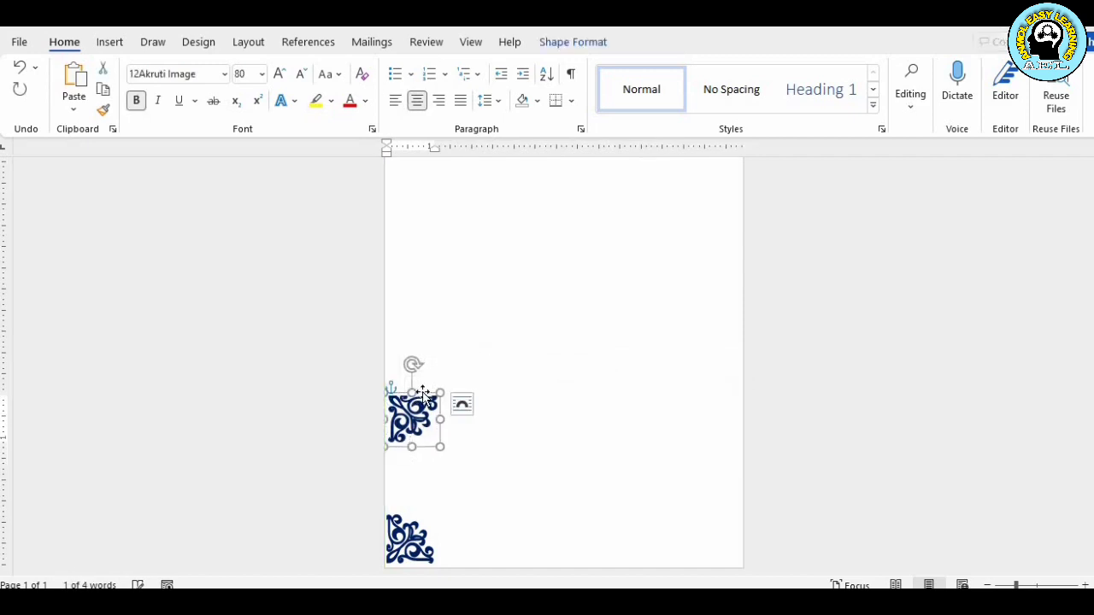
{"action": "mouse_move", "coordinate": [415, 400]}
{"action": "left_mouse_down"}
{"action": "mouse_move", "coordinate": [649, 500]}
{"action": "mouse_move", "coordinate": [725, 513]}
{"action": "left_mouse_up"}
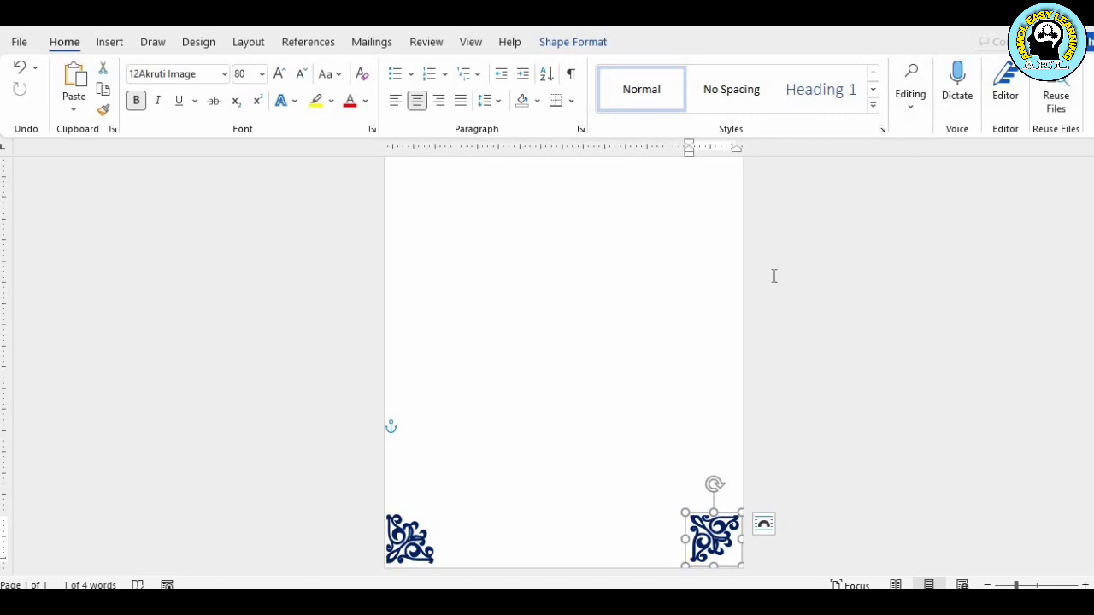
Flip the bottom-right ornament vertically so it faces into its corner
{"action": "left_click", "coordinate": [567, 44]}
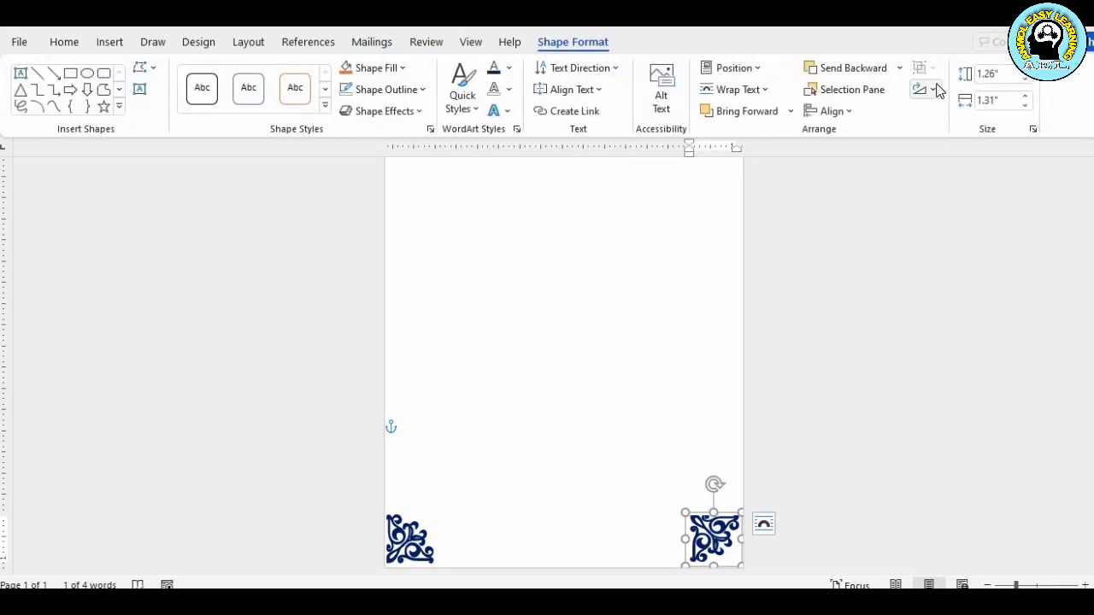
{"action": "left_click", "coordinate": [935, 86]}
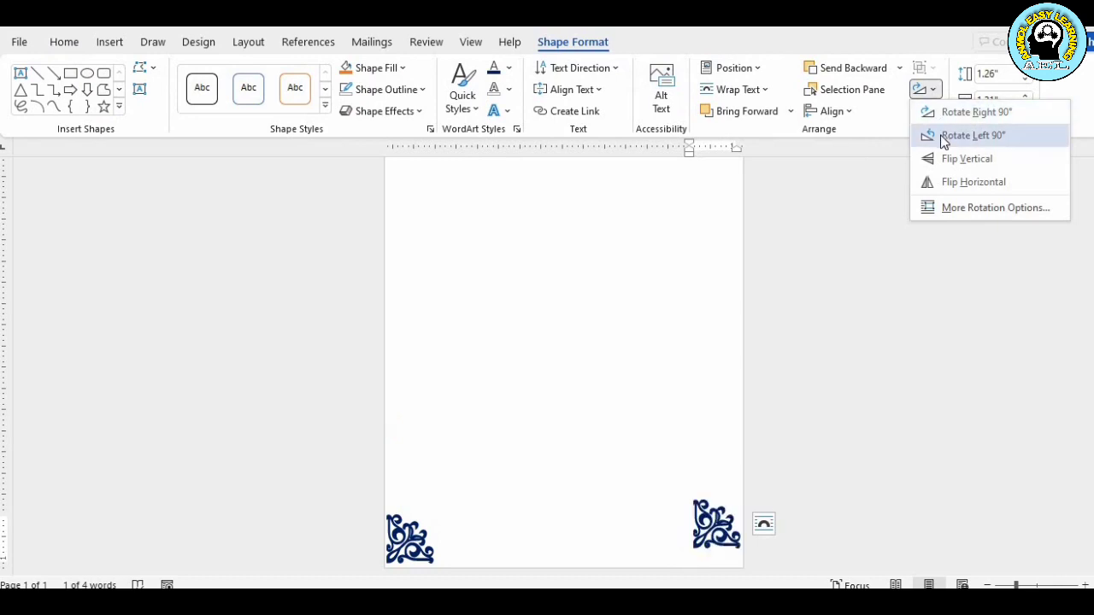
{"action": "left_click", "coordinate": [943, 160]}
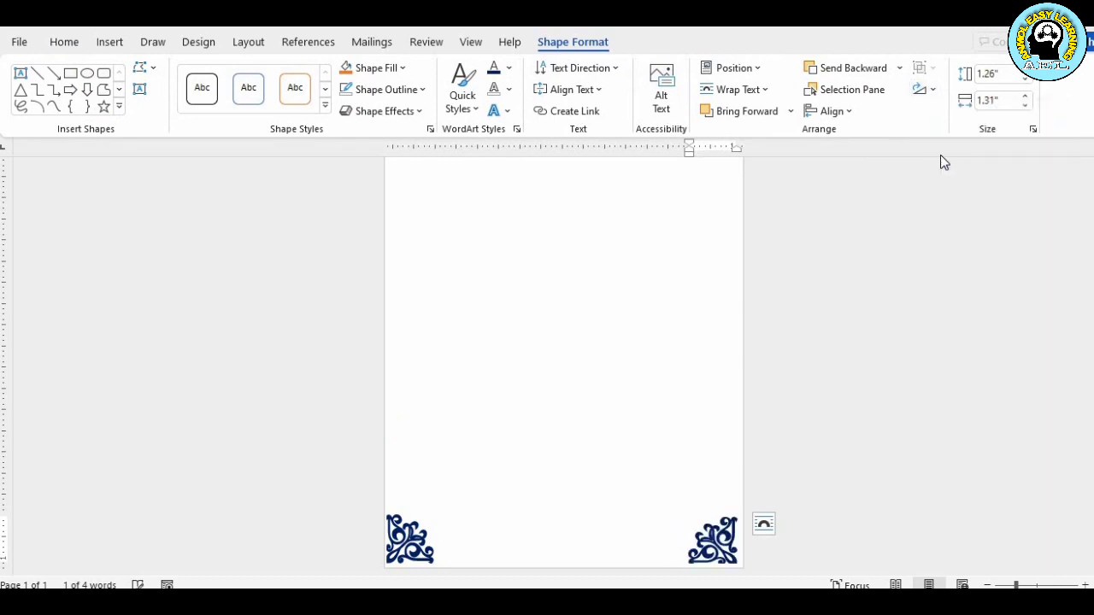
{"action": "left_click", "coordinate": [577, 447]}
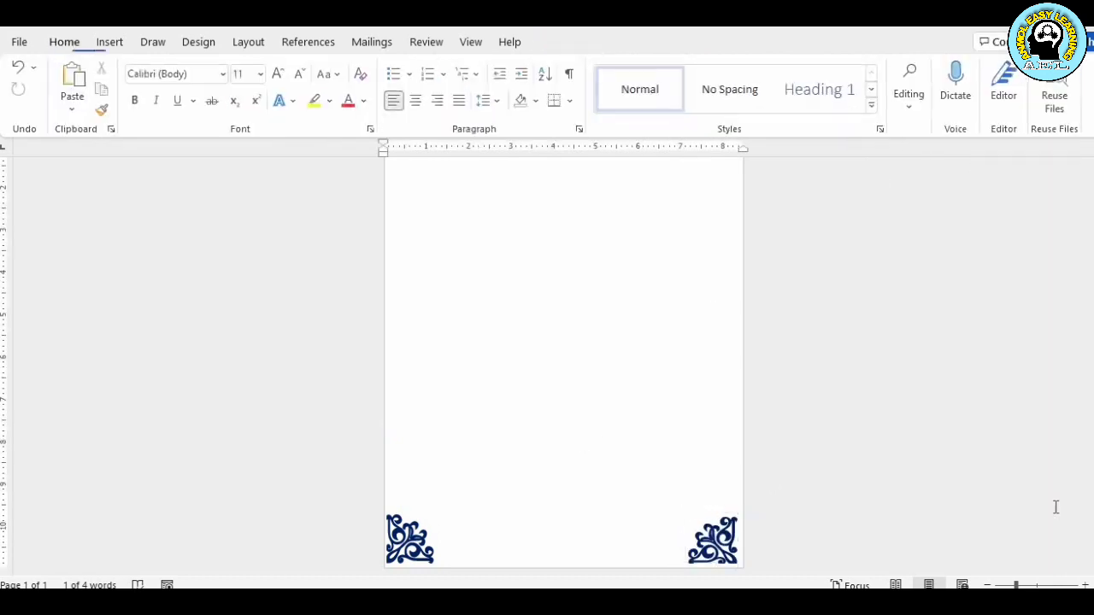
{"action": "left_click", "coordinate": [701, 560]}
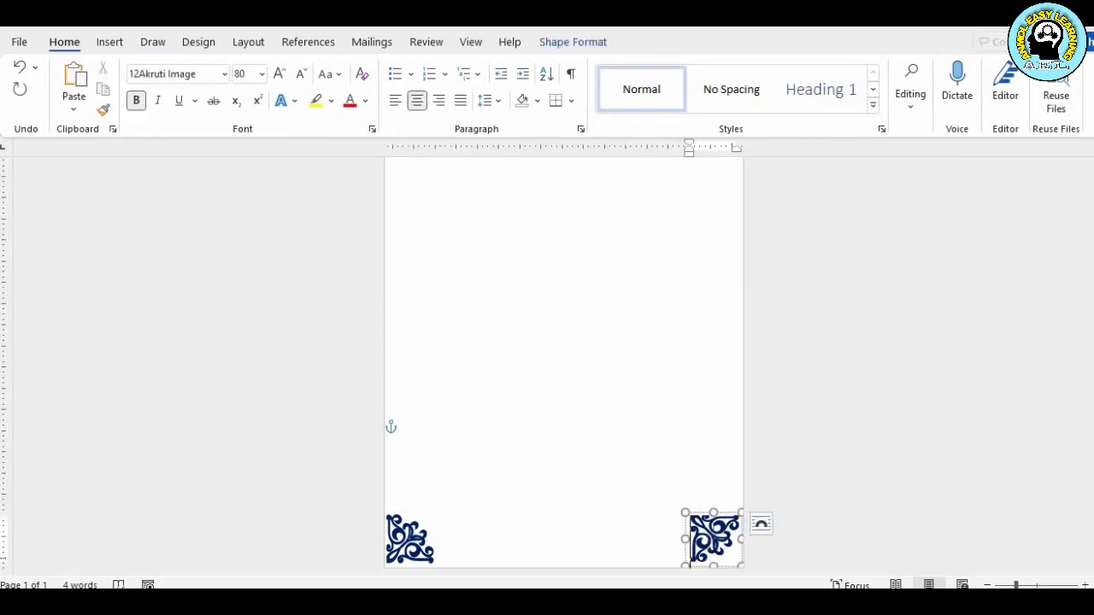
{"action": "left_click", "coordinate": [604, 516]}
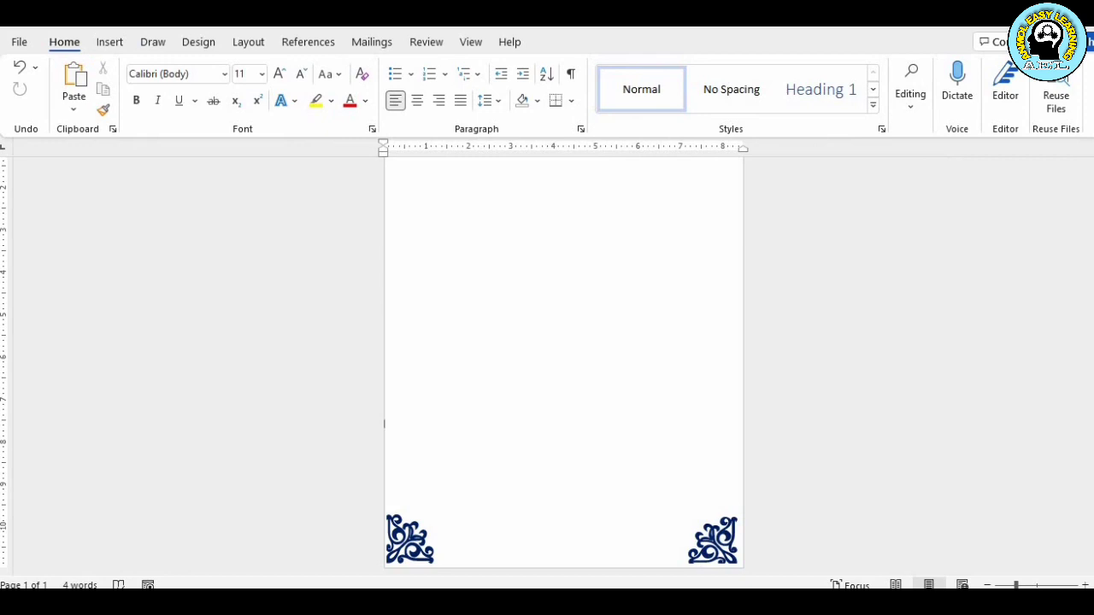
Draw a straight Line shape from the top-left ornament to the top-right ornament
{"action": "scroll", "coordinate": [564, 367], "scroll_direction": "up", "scroll_amount": 2}
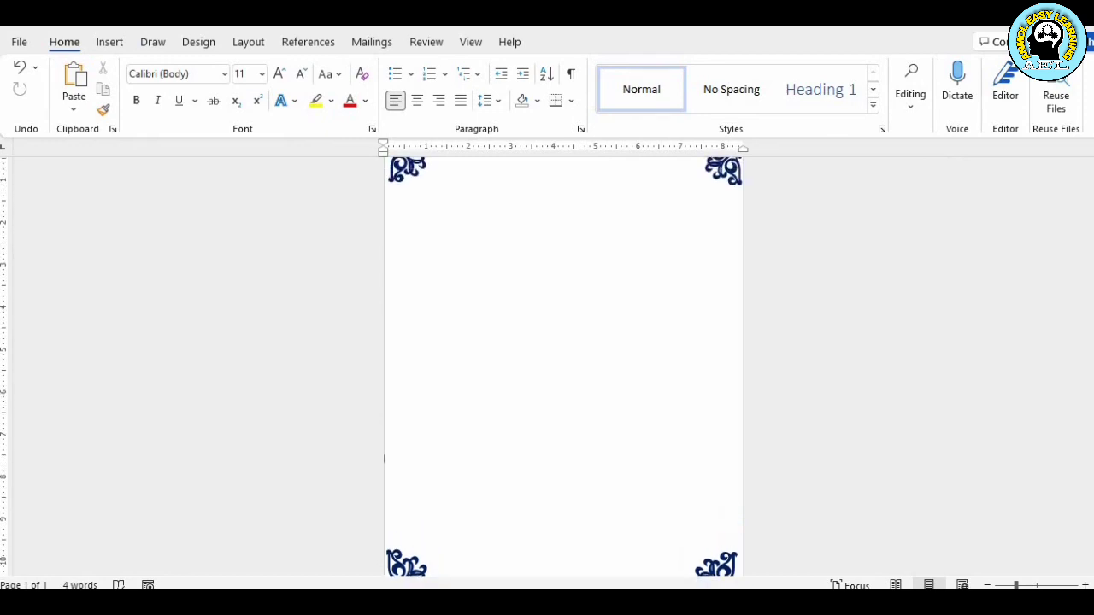
{"action": "scroll", "coordinate": [564, 368], "scroll_direction": "down", "scroll_amount": 2}
{"action": "scroll", "coordinate": [564, 367], "scroll_direction": "up", "scroll_amount": 3}
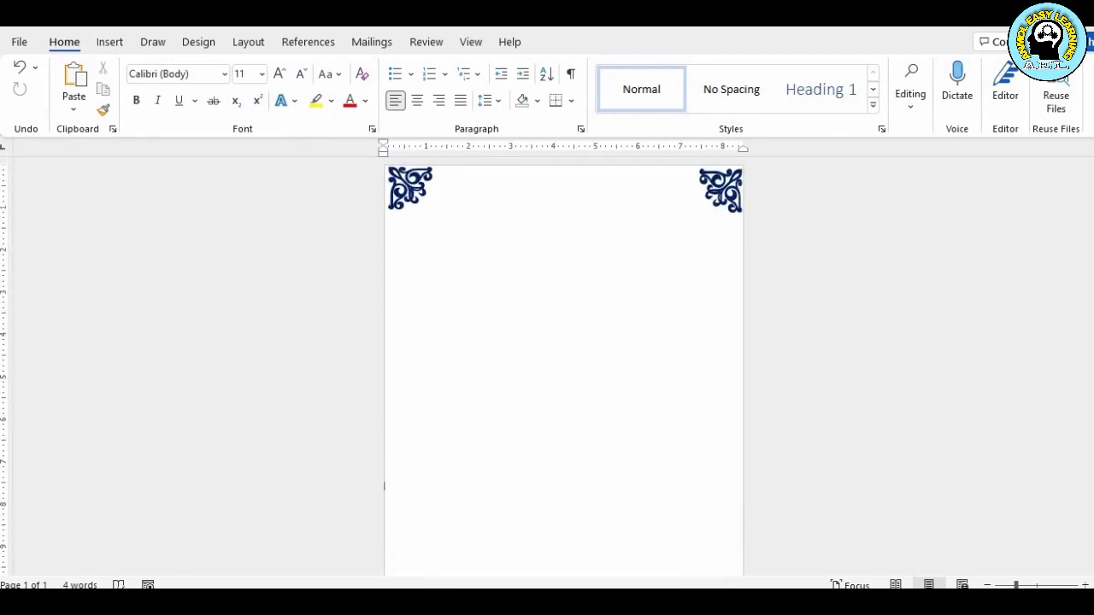
{"action": "right_click", "coordinate": [331, 138]}
{"action": "left_click", "coordinate": [359, 220]}
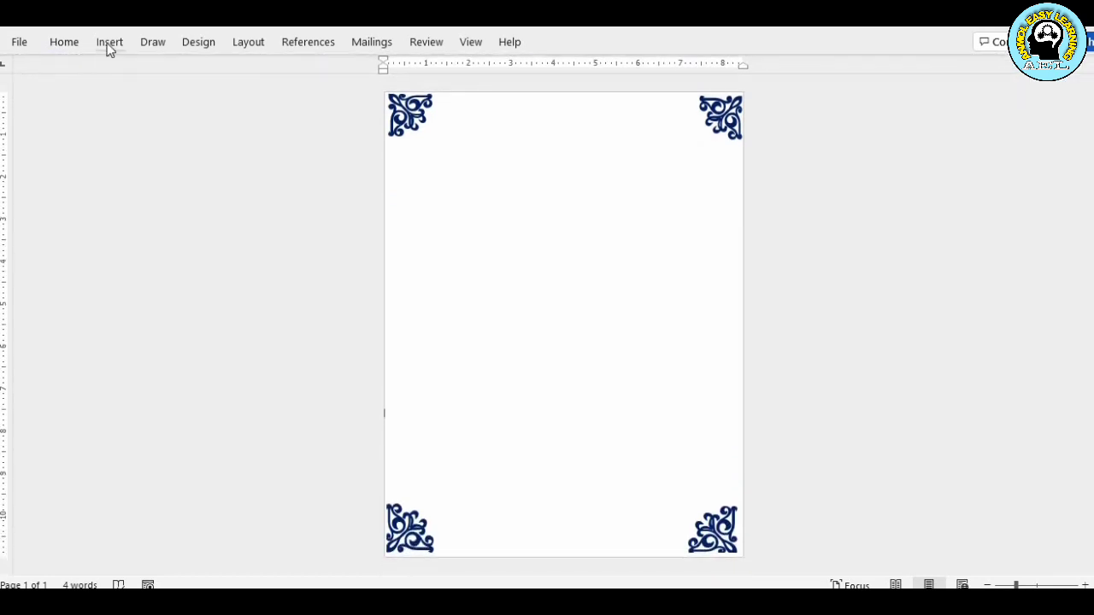
{"action": "left_click", "coordinate": [109, 43]}
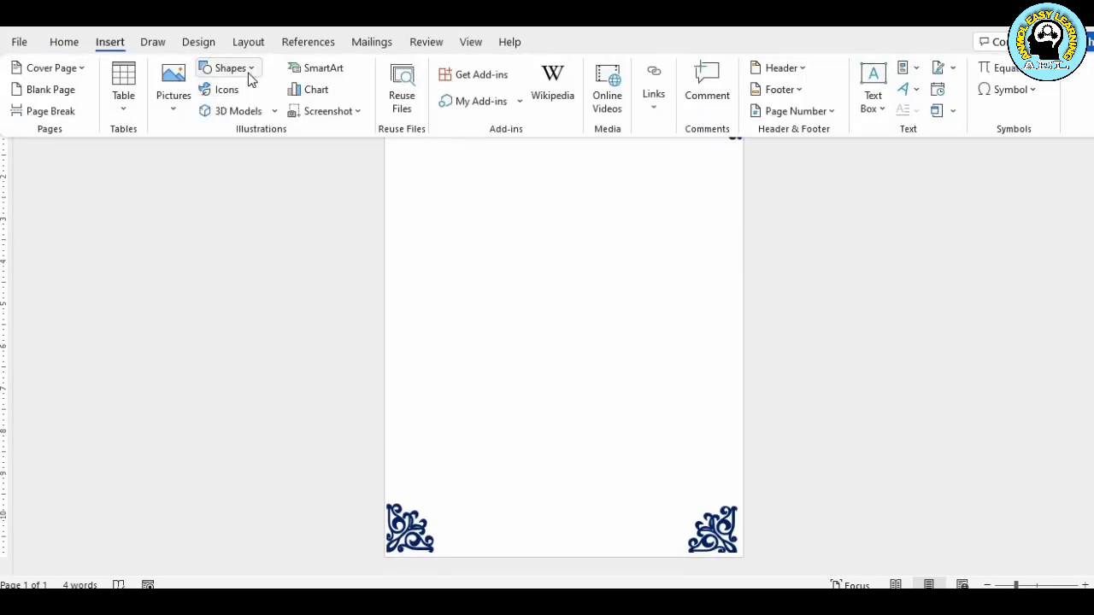
{"action": "left_click", "coordinate": [229, 69]}
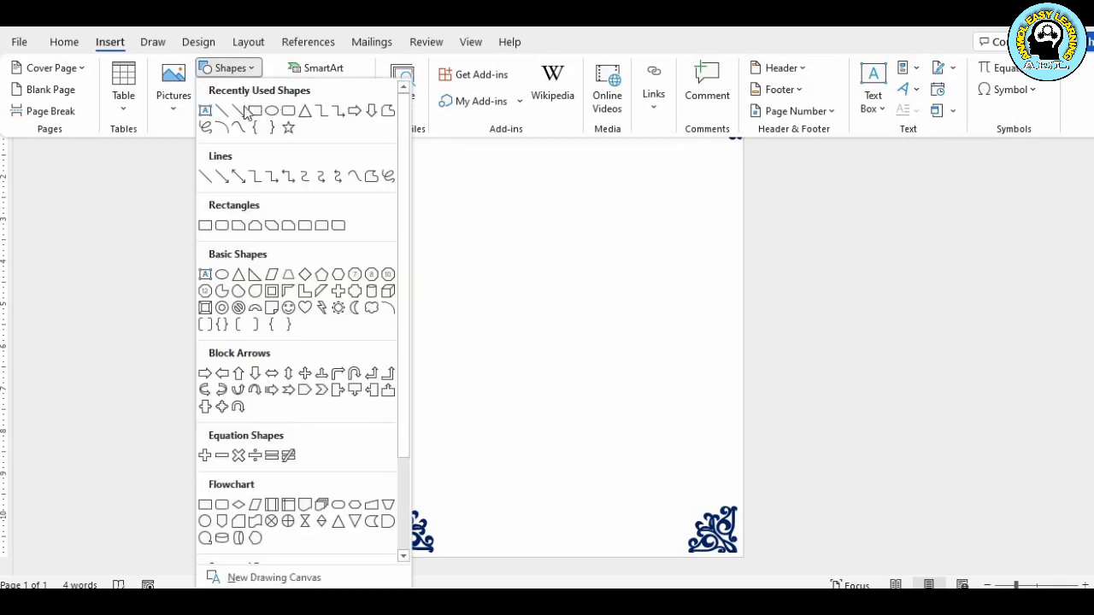
{"action": "left_click", "coordinate": [222, 113]}
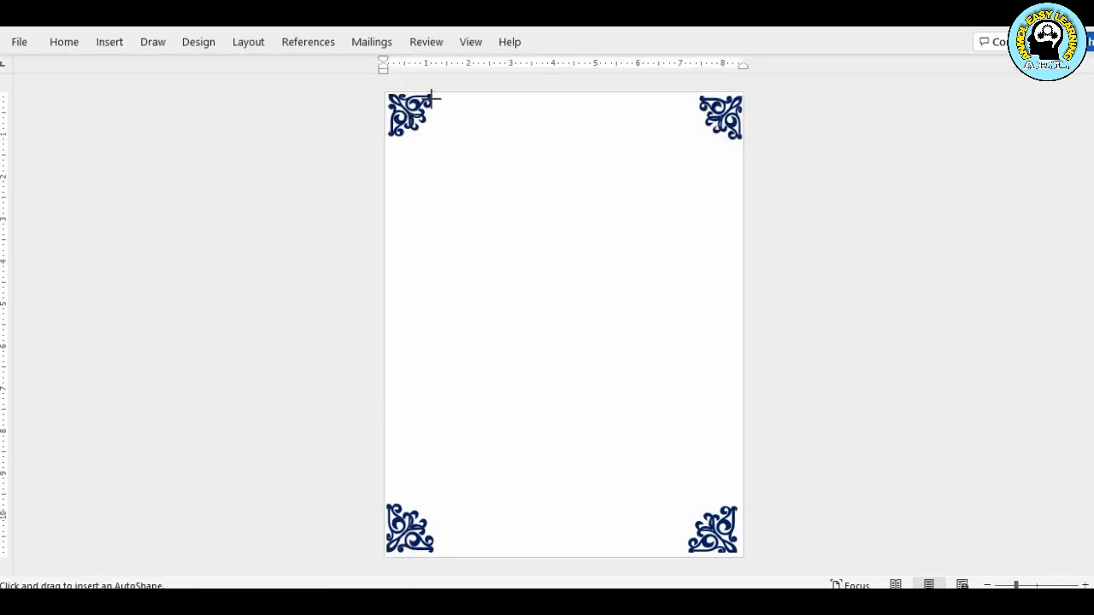
{"action": "left_click_drag", "start_coordinate": [432, 98], "coordinate": [707, 99]}
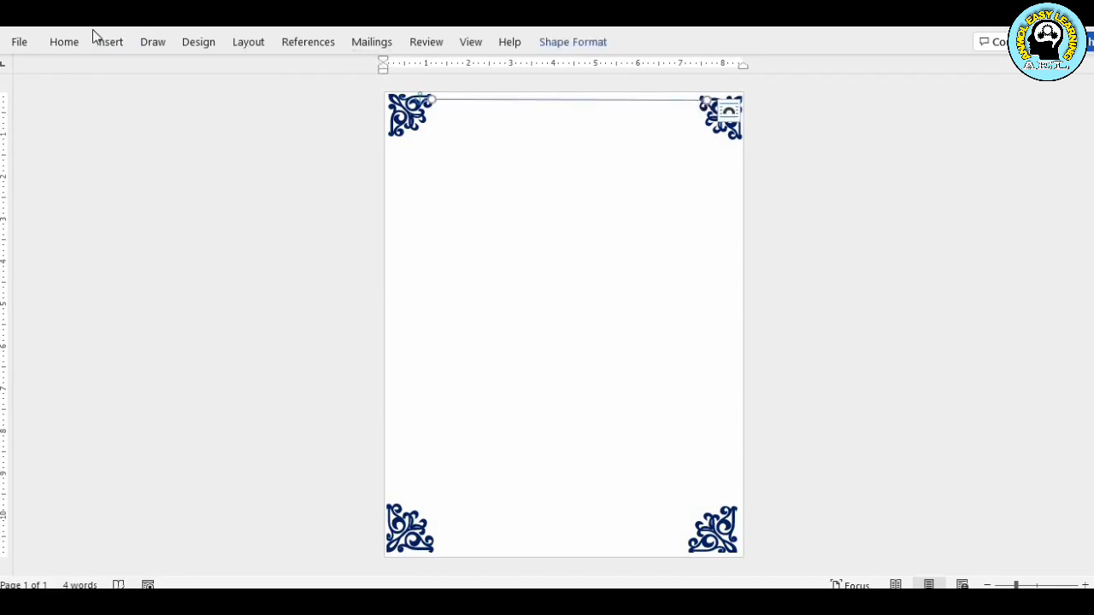
Colour the top border line dark blue and give it a 3 pt weight
{"action": "left_click", "coordinate": [553, 42]}
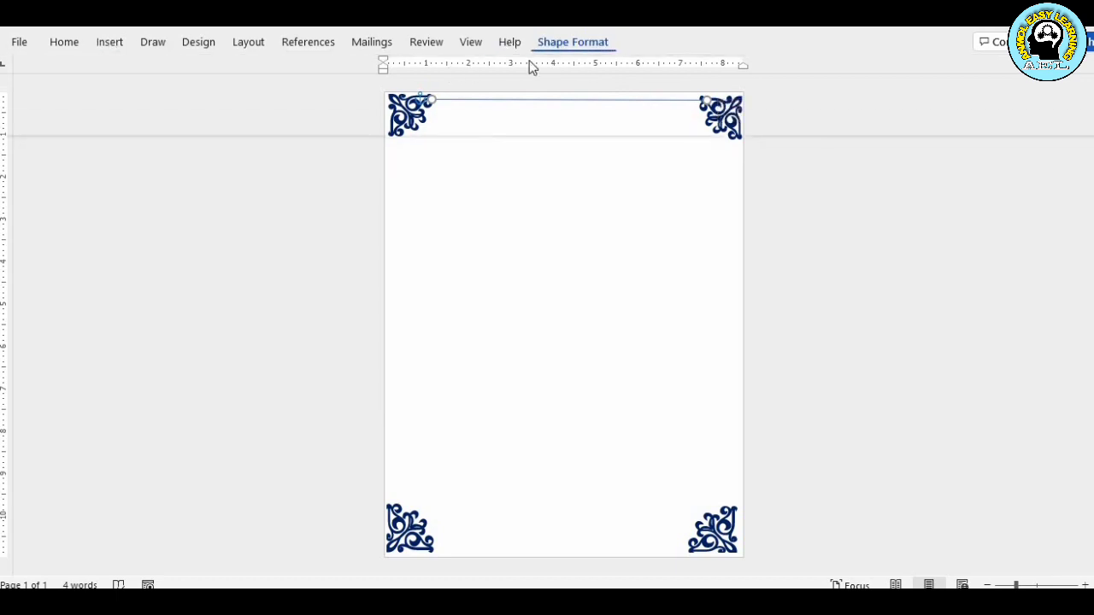
{"action": "left_click", "coordinate": [413, 91]}
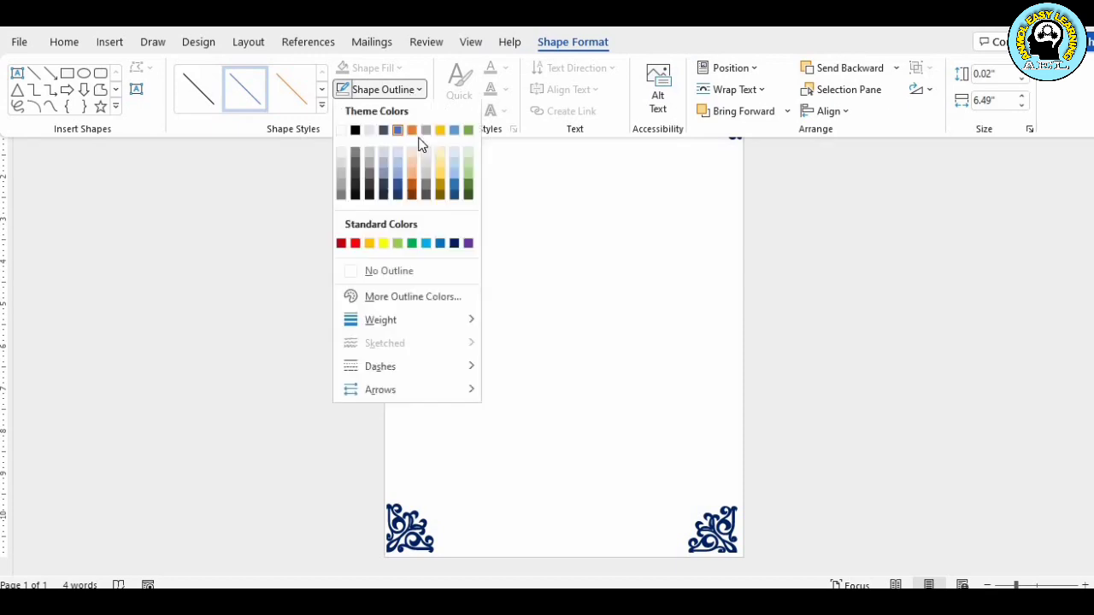
{"action": "left_click", "coordinate": [454, 245]}
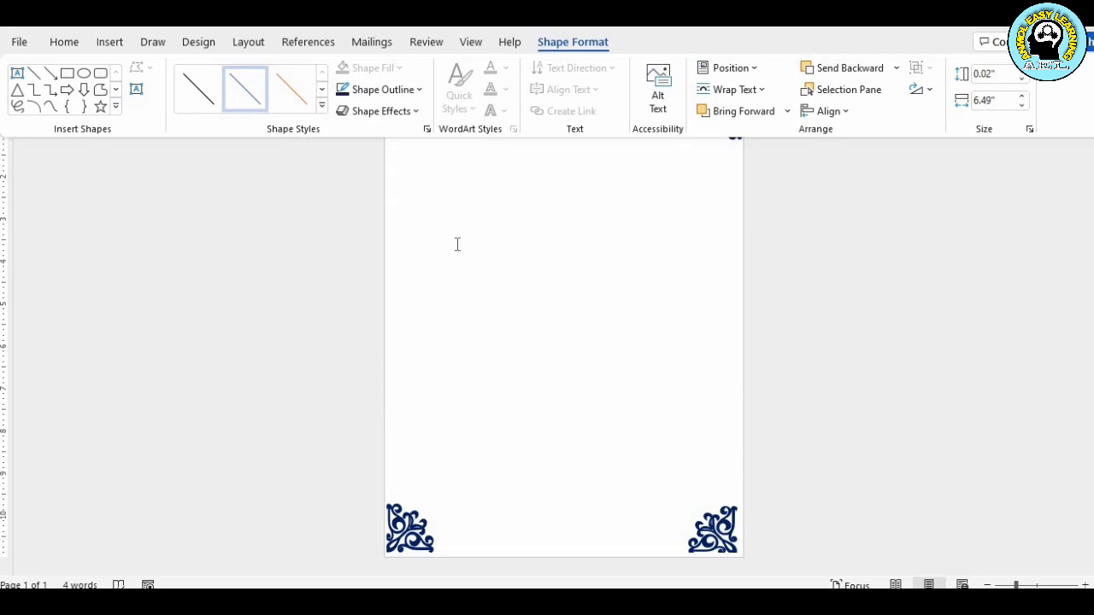
{"action": "left_click", "coordinate": [419, 96]}
{"action": "mouse_move", "coordinate": [380, 321]}
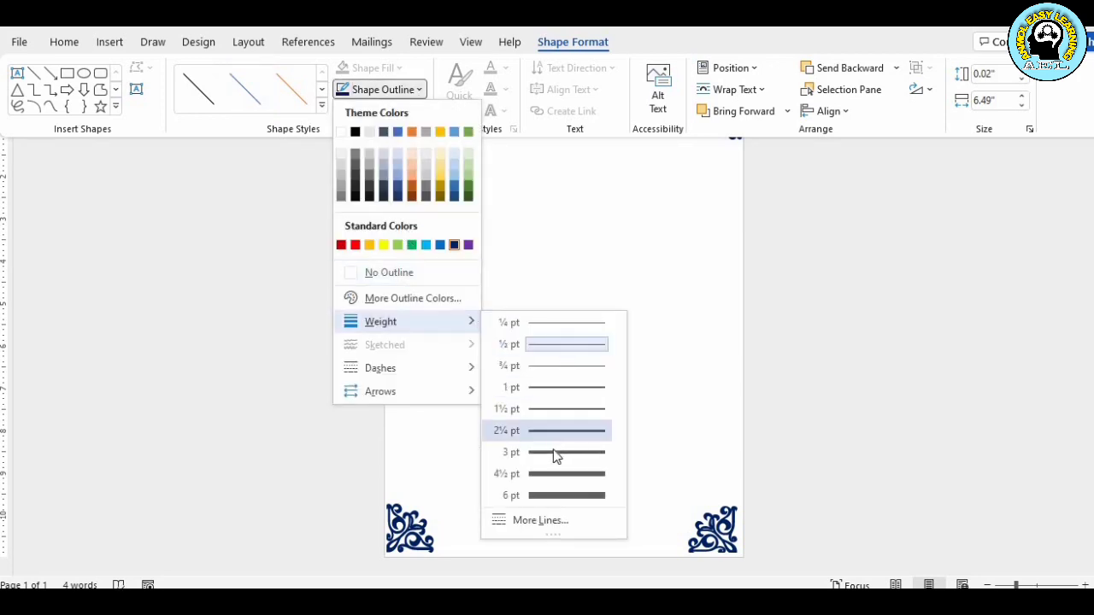
{"action": "left_click", "coordinate": [553, 452]}
{"action": "key", "text": "ctrl+F1"}
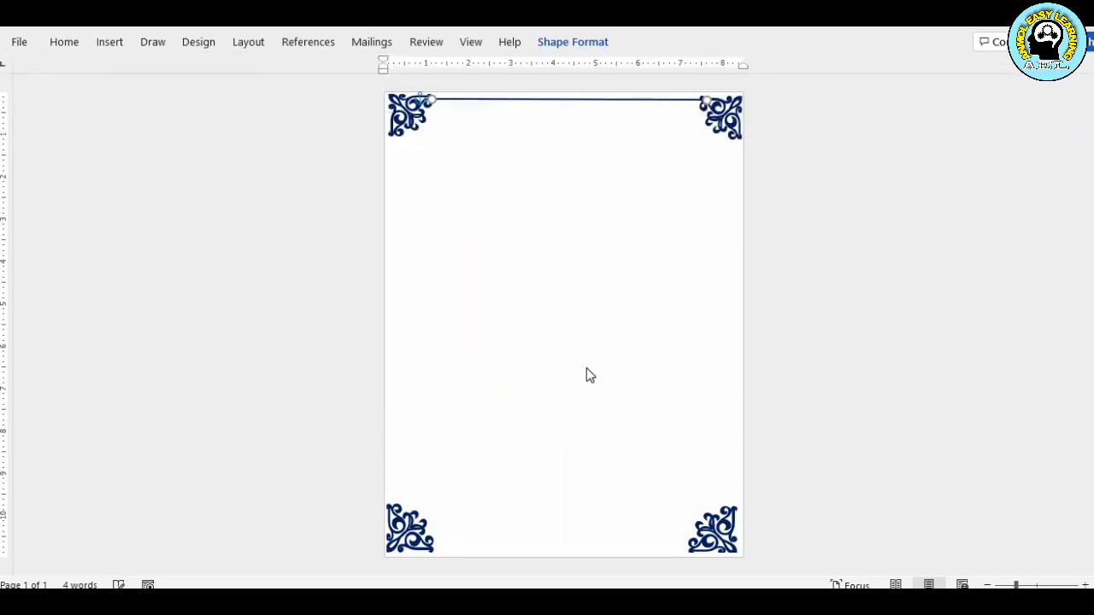
{"action": "left_click", "coordinate": [600, 301]}
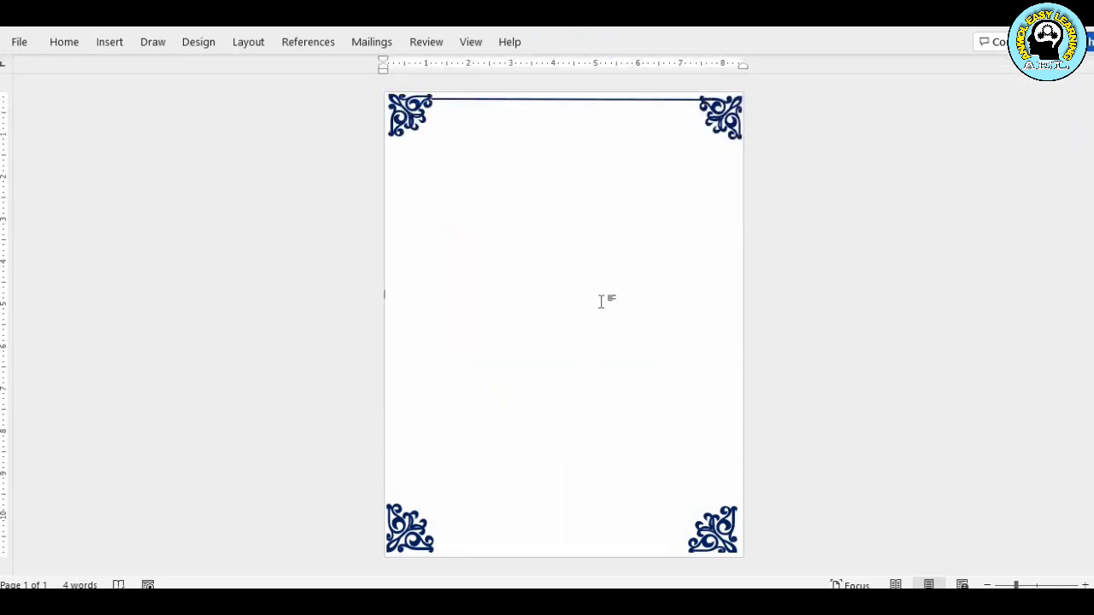
Thicken the top border line from 3 pt to 4½ pt
{"action": "left_click", "coordinate": [561, 100]}
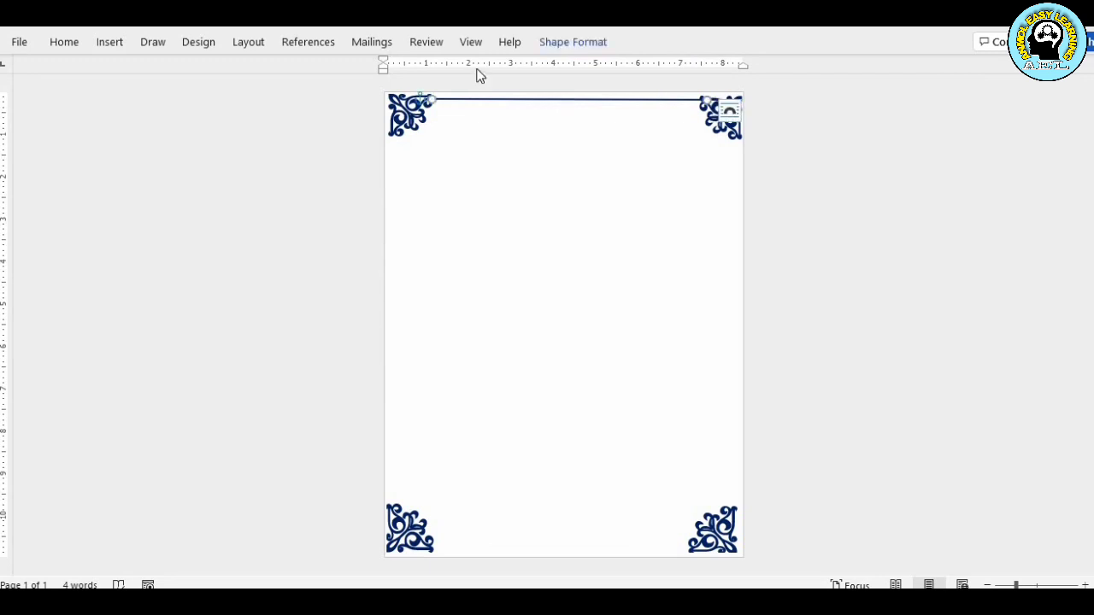
{"action": "left_click", "coordinate": [570, 44]}
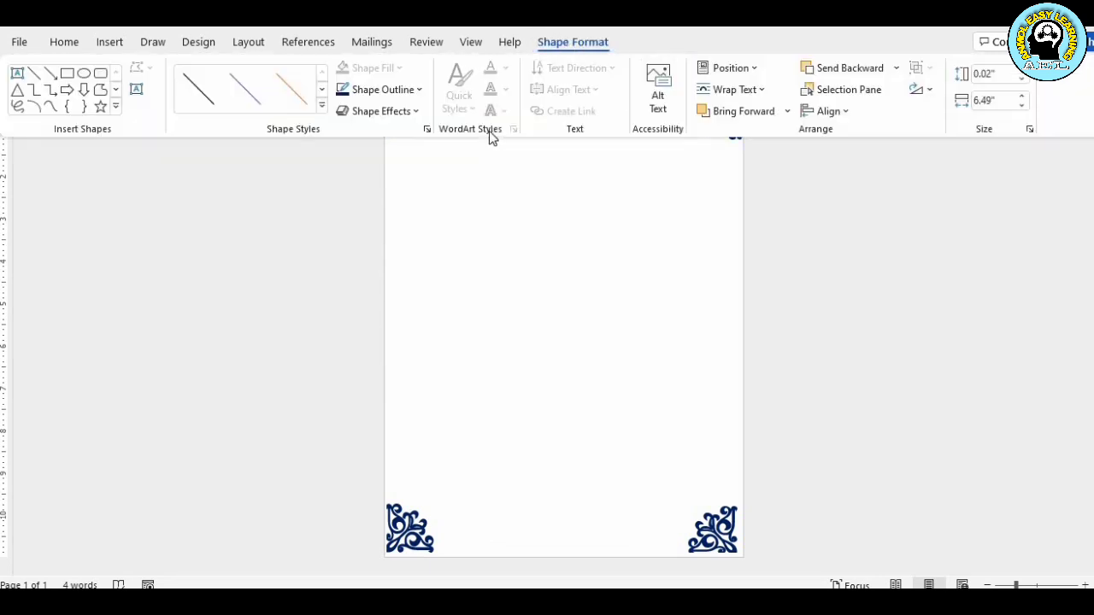
{"action": "left_click", "coordinate": [417, 91]}
{"action": "mouse_move", "coordinate": [380, 321]}
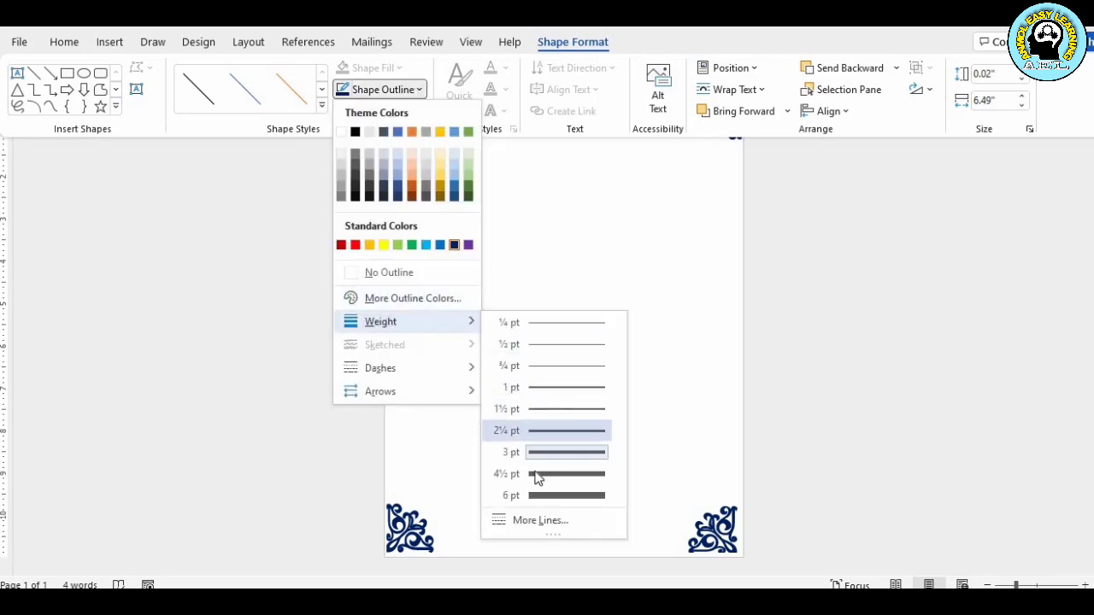
{"action": "left_click", "coordinate": [538, 474]}
{"action": "left_click", "coordinate": [562, 360]}
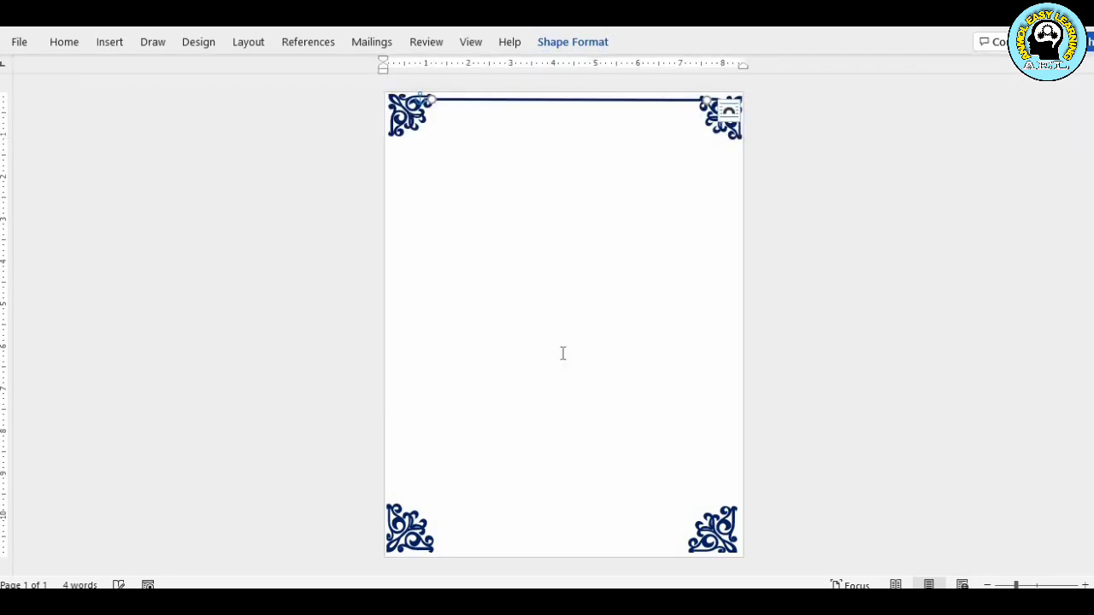
{"action": "left_click", "coordinate": [566, 264]}
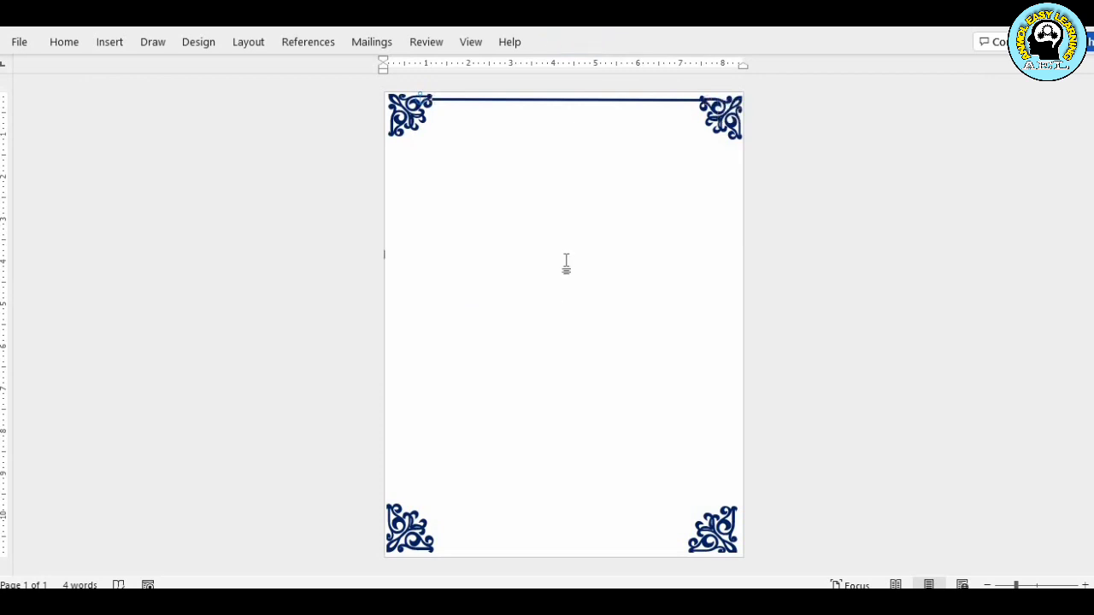
Realign the top line's left end with the top-left ornament
{"action": "left_click", "coordinate": [540, 101]}
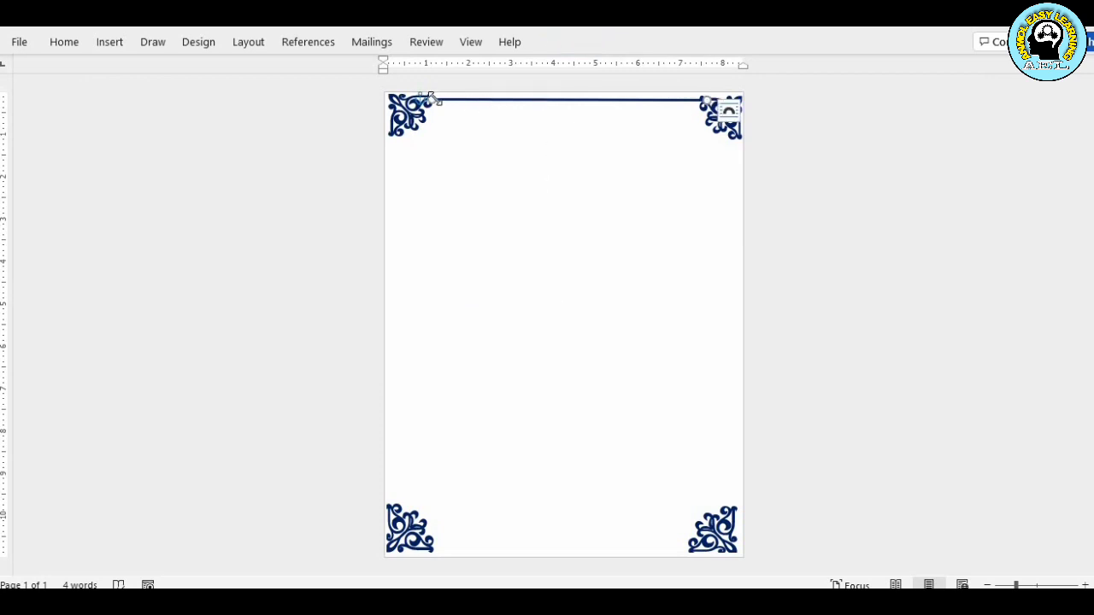
{"action": "left_click_drag", "start_coordinate": [428, 96], "coordinate": [426, 95]}
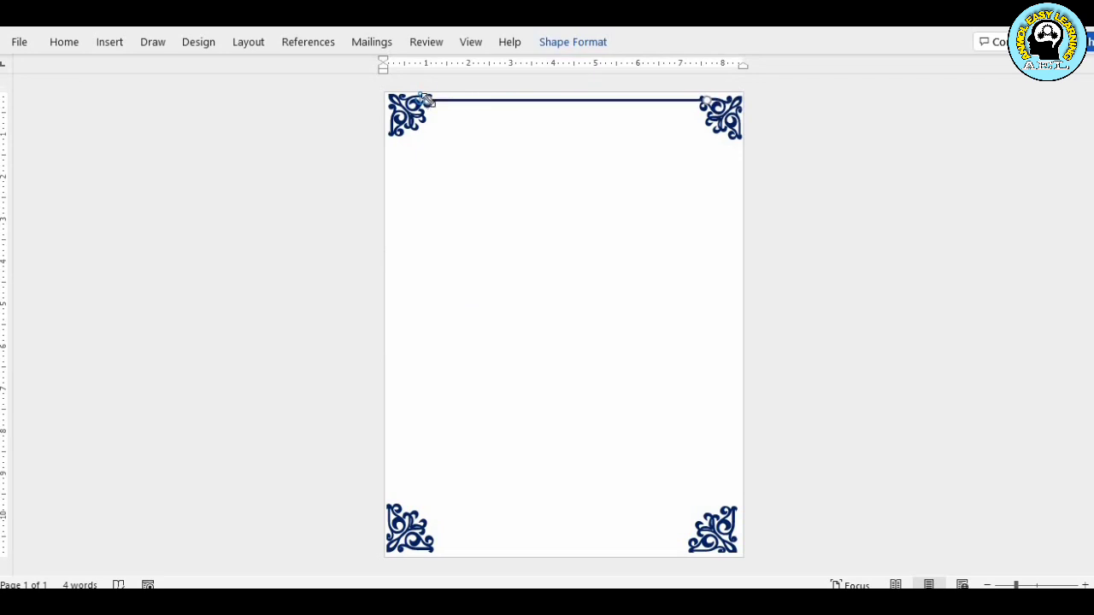
{"action": "left_click", "coordinate": [657, 204]}
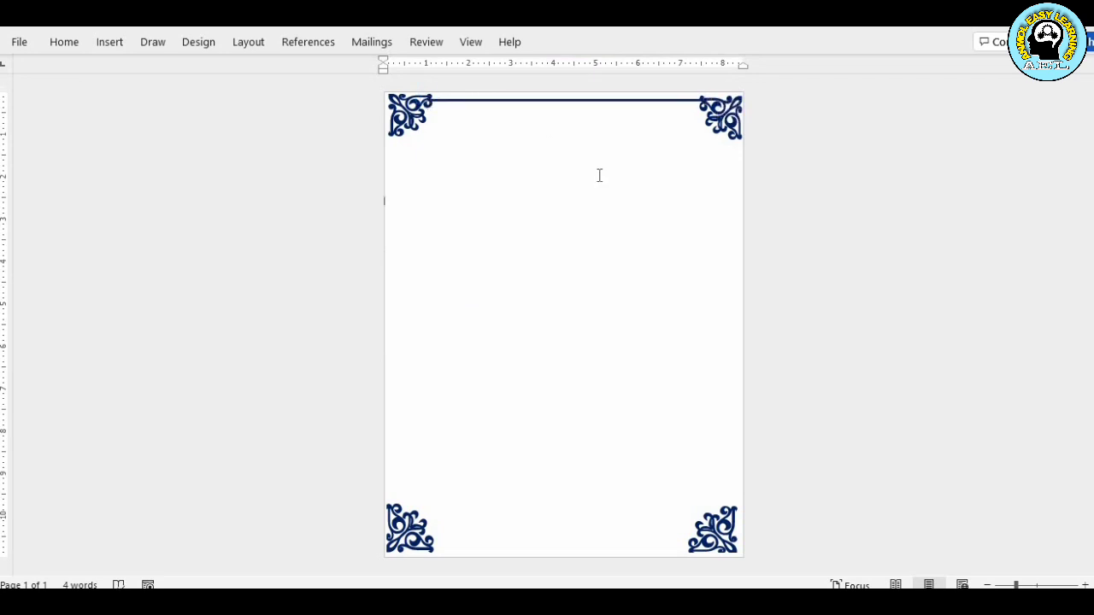
Draw a straight vertical line down the left edge between the two left ornaments
{"action": "left_click", "coordinate": [111, 42]}
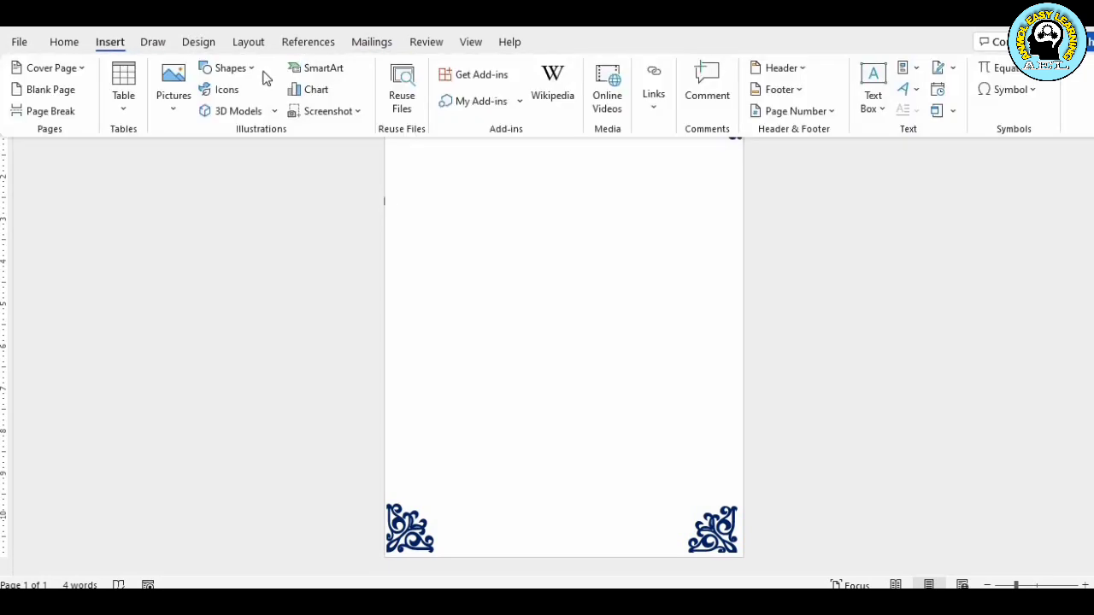
{"action": "left_click", "coordinate": [242, 73]}
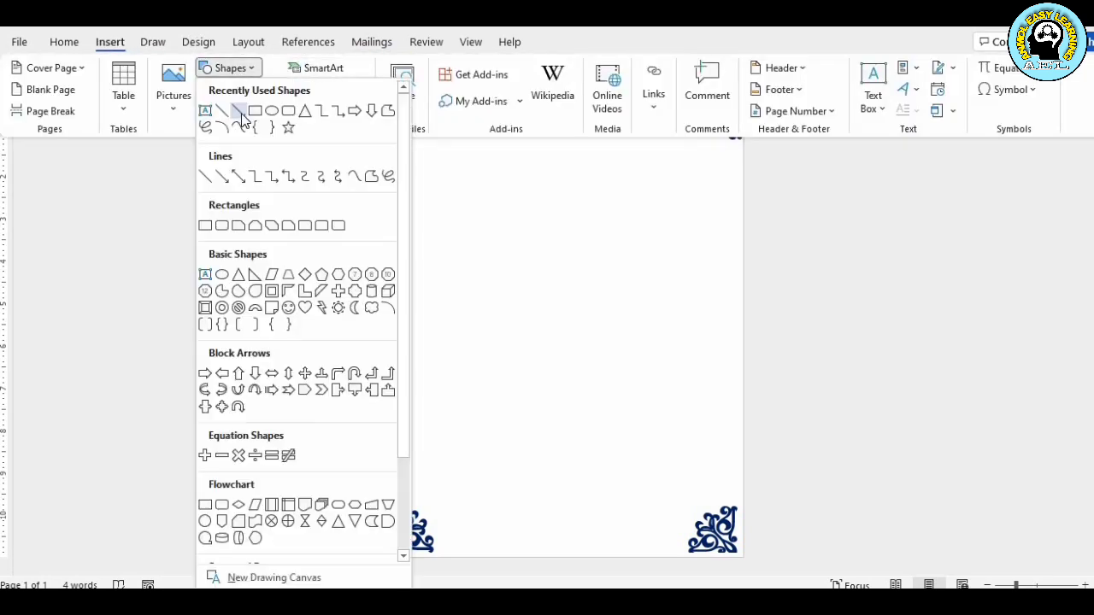
{"action": "left_click", "coordinate": [224, 111]}
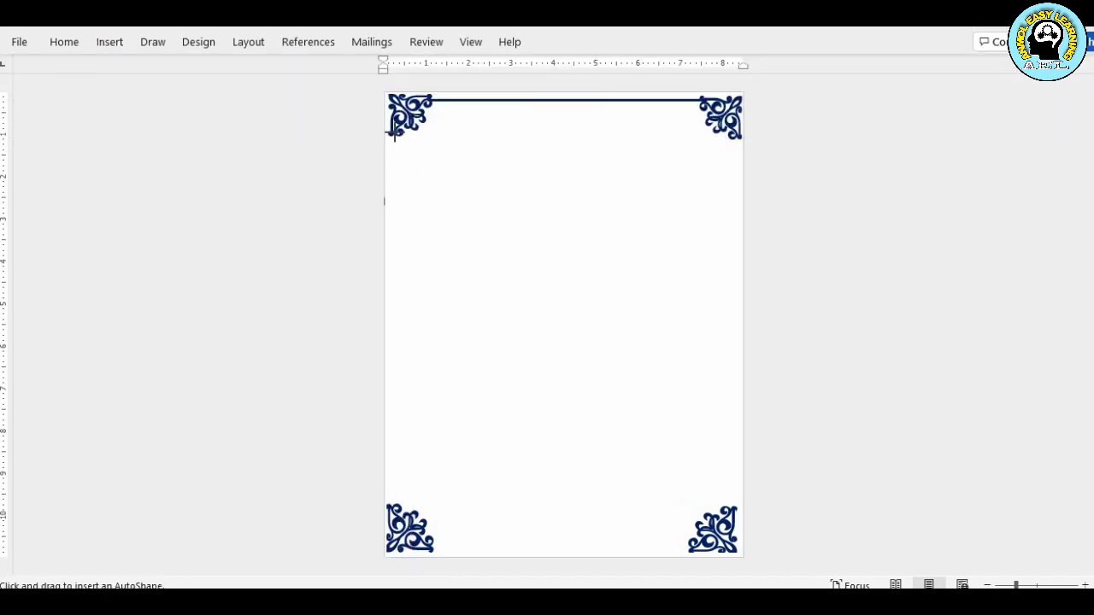
{"action": "left_click_drag", "start_coordinate": [394, 130], "coordinate": [393, 509]}
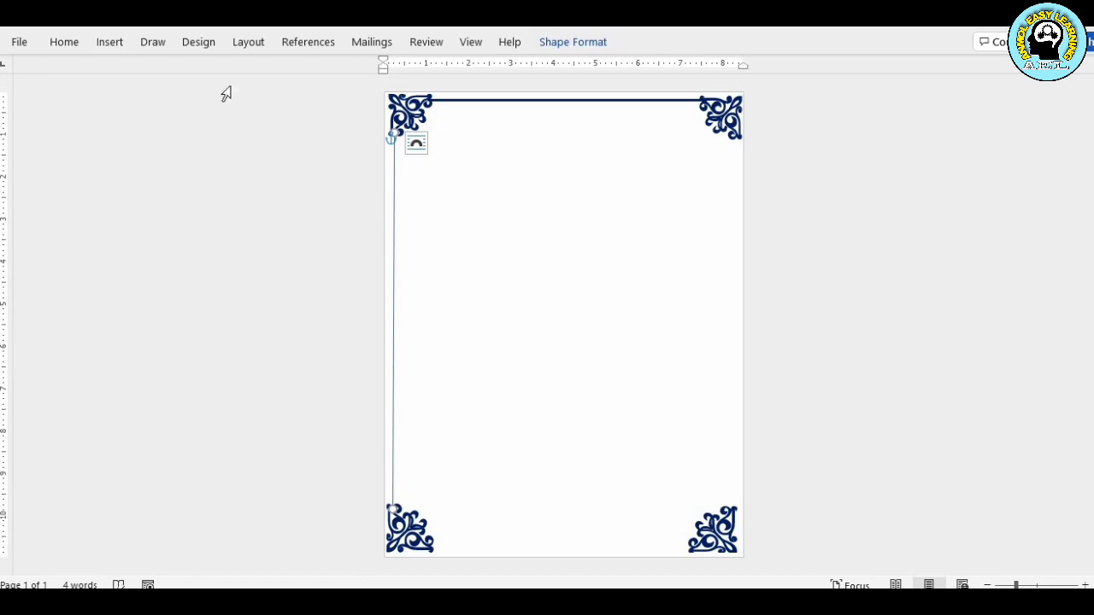
Colour the left line dark blue and set its weight to 4½ pt
{"action": "left_click", "coordinate": [557, 47]}
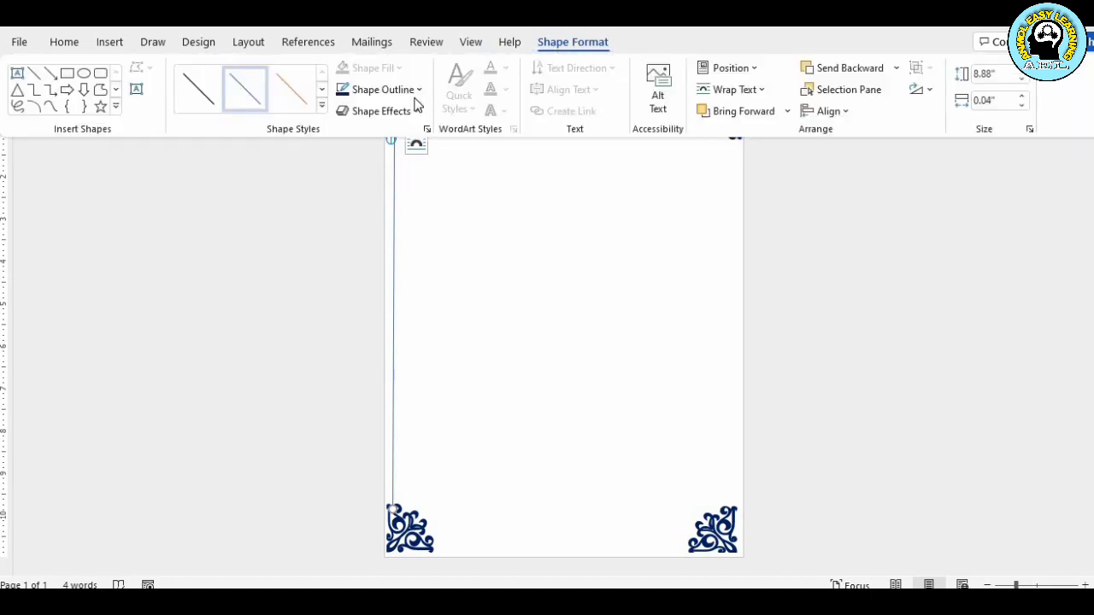
{"action": "left_click", "coordinate": [419, 89]}
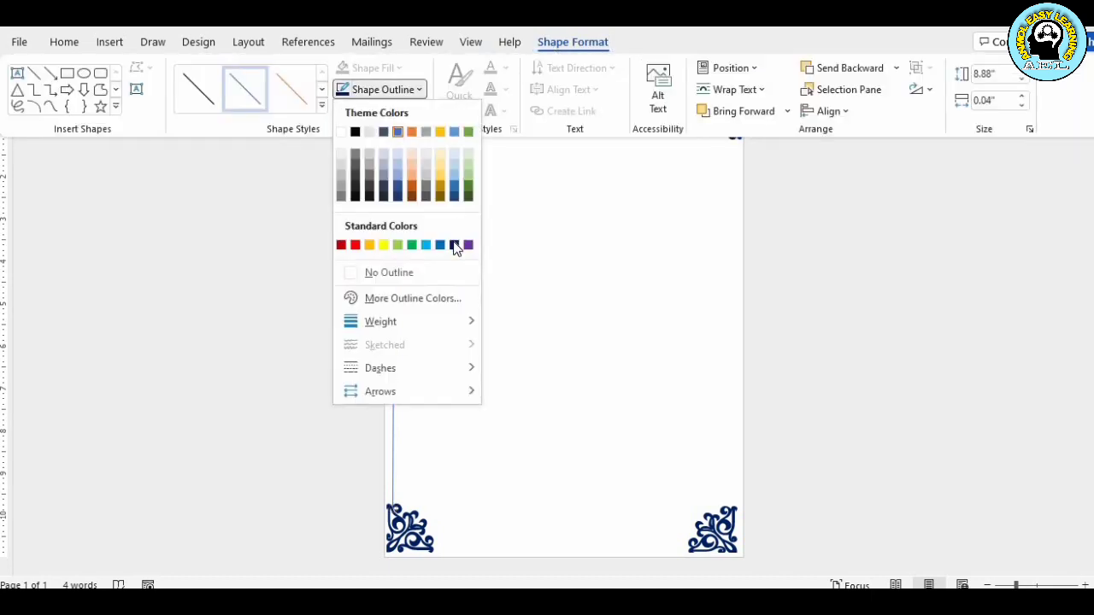
{"action": "left_click", "coordinate": [454, 245]}
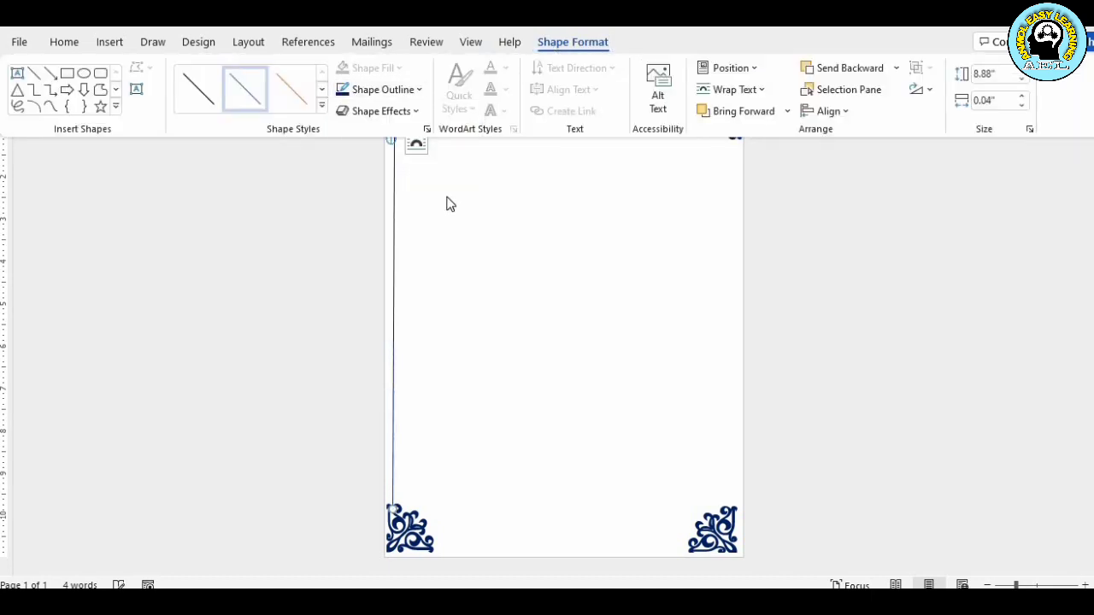
{"action": "left_click", "coordinate": [419, 88]}
{"action": "mouse_move", "coordinate": [381, 321]}
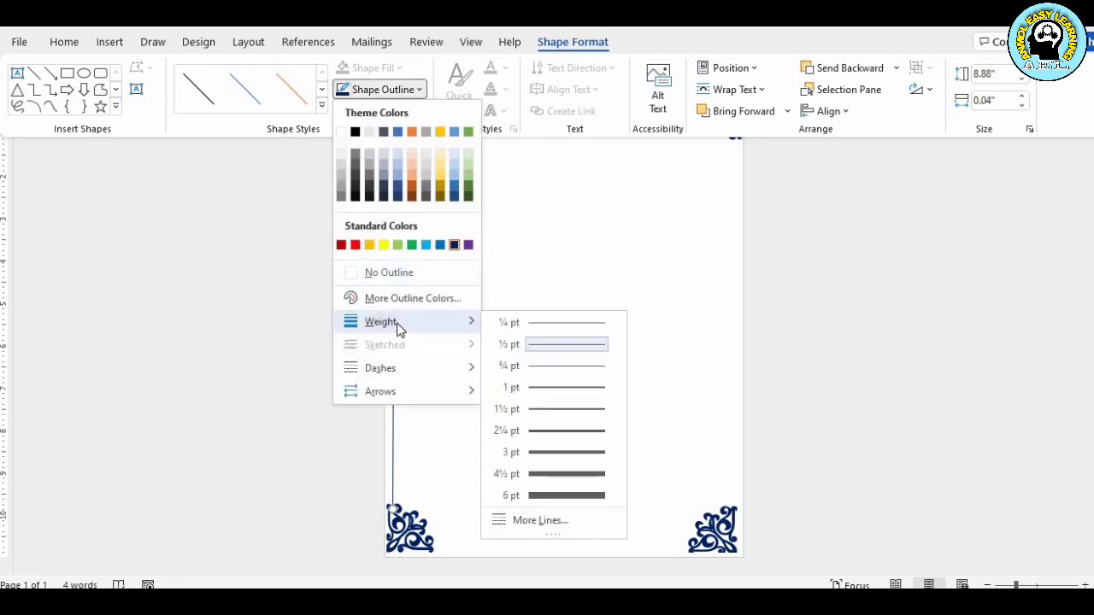
{"action": "left_click", "coordinate": [555, 473]}
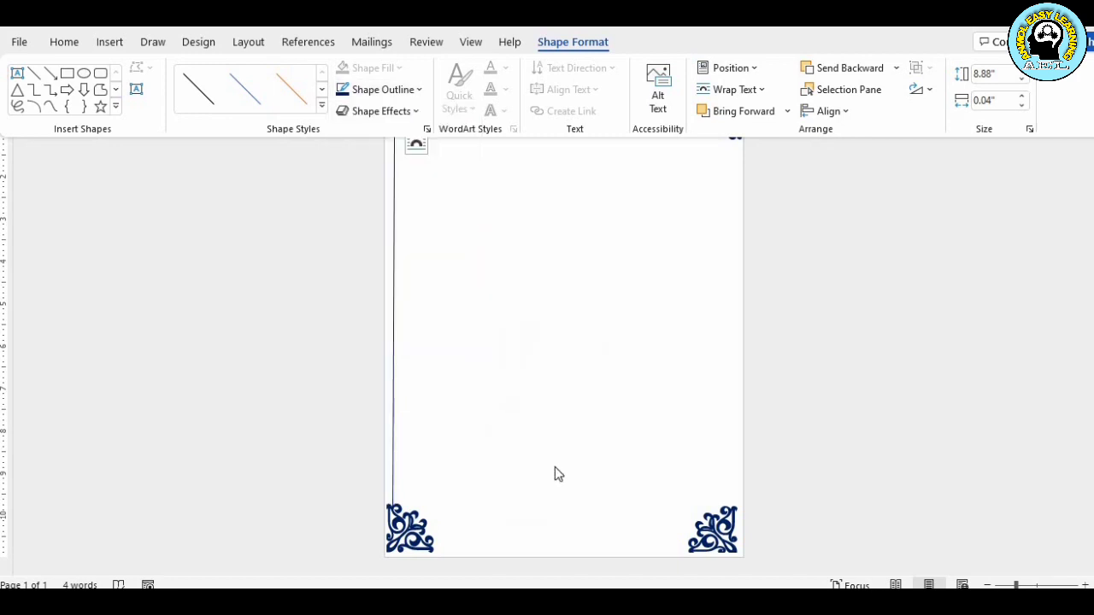
{"action": "key", "text": "ctrl+F1"}
{"action": "left_click", "coordinate": [553, 393]}
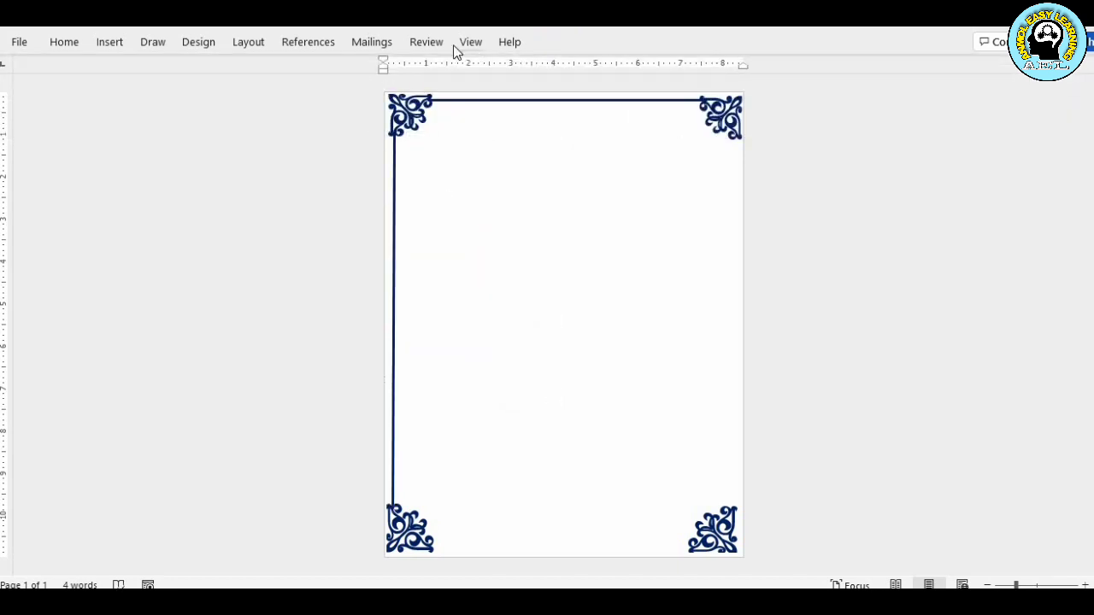
Draw a straight vertical line from the top-right ornament down to the bottom-right one
{"action": "left_click", "coordinate": [110, 44]}
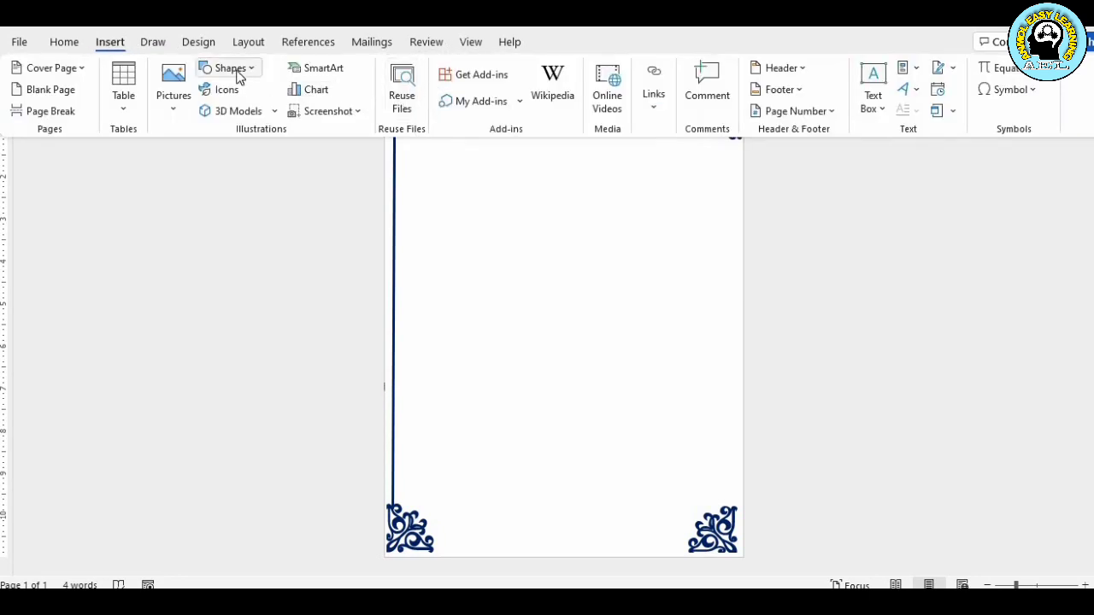
{"action": "left_click", "coordinate": [240, 76]}
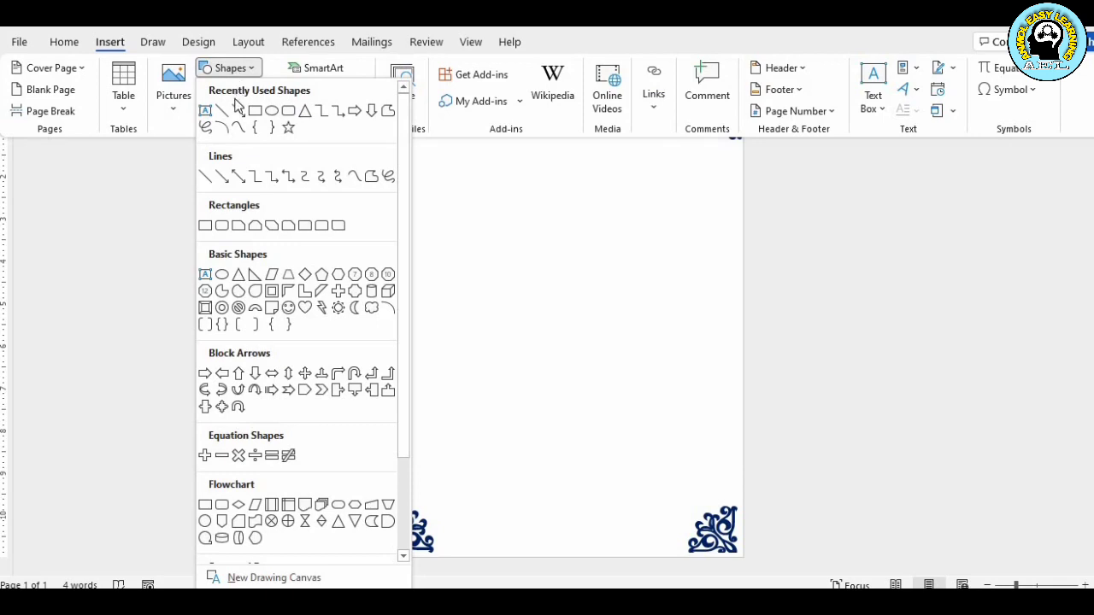
{"action": "left_click", "coordinate": [222, 112]}
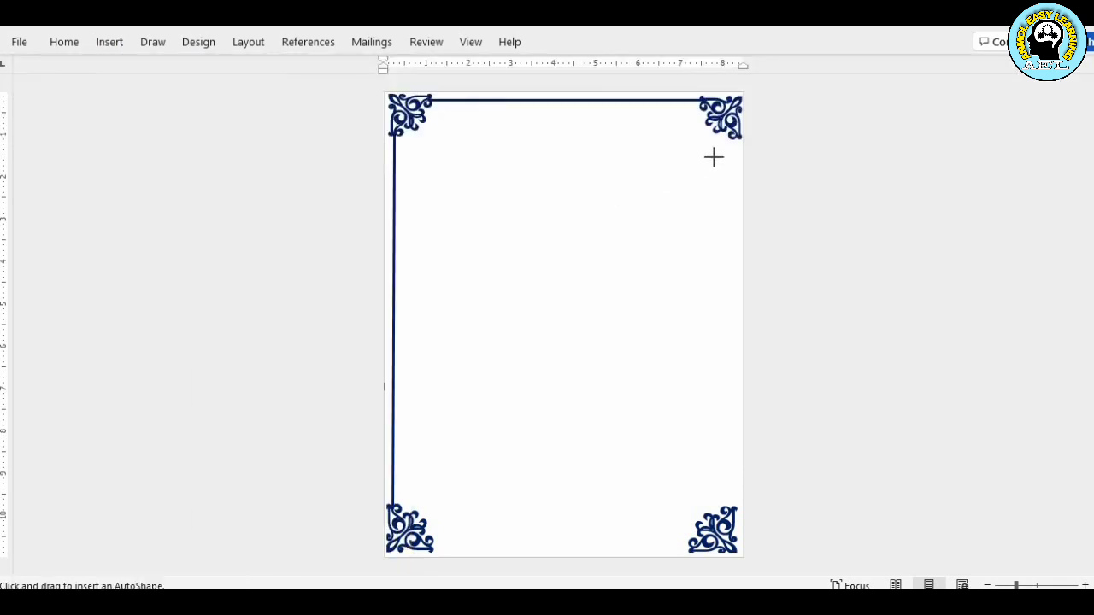
{"action": "left_click_drag", "start_coordinate": [736, 135], "coordinate": [732, 511]}
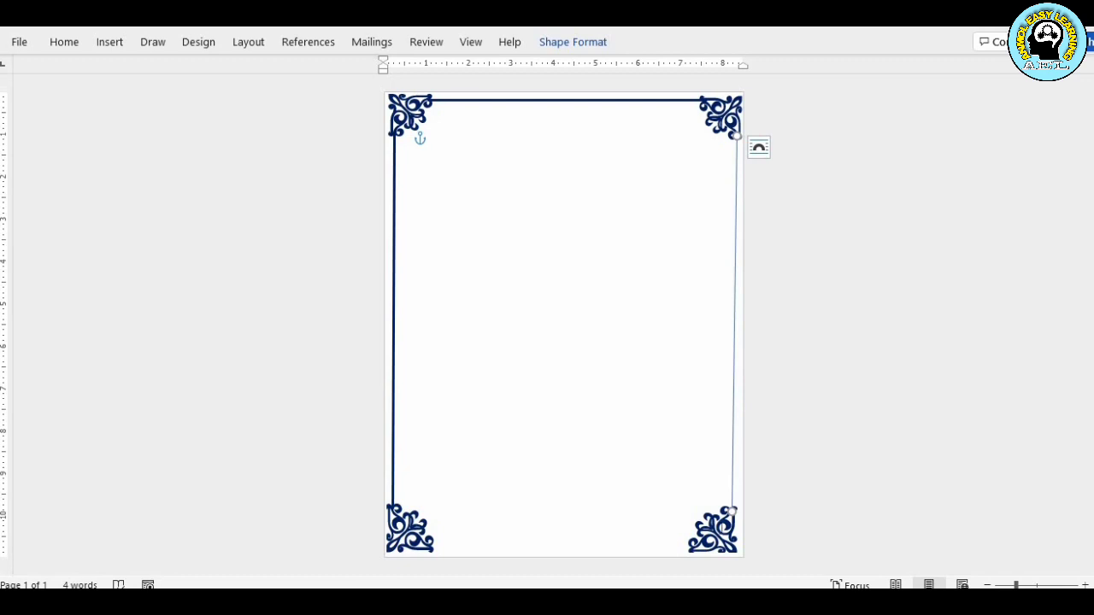
Nudge the bottom-right ornament right and straighten the right line's bottom end
{"action": "left_click", "coordinate": [713, 528]}
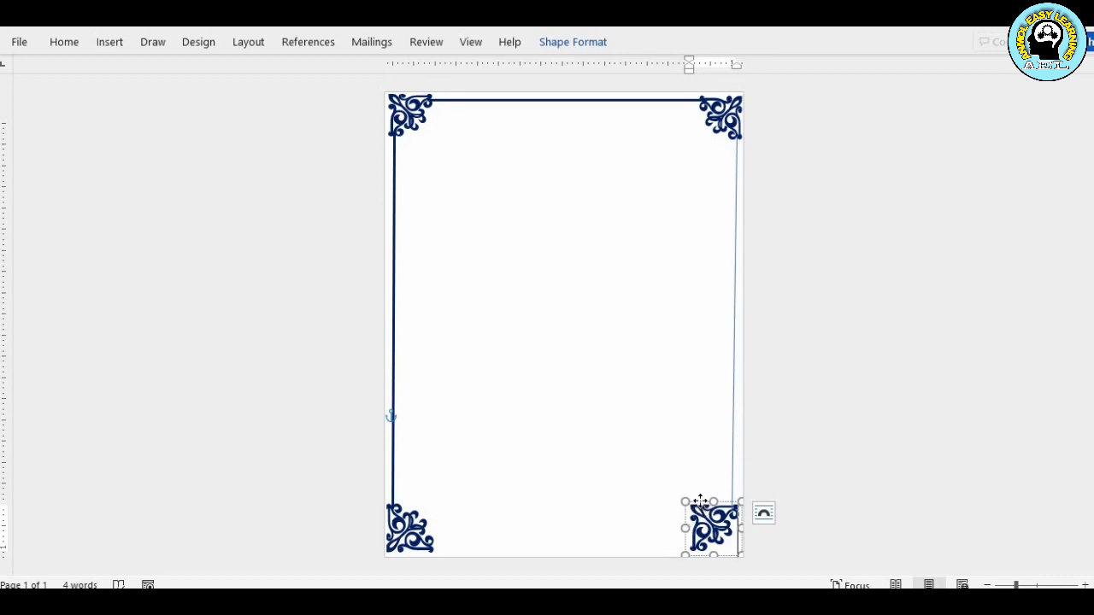
{"action": "left_click_drag", "start_coordinate": [700, 503], "coordinate": [700, 501]}
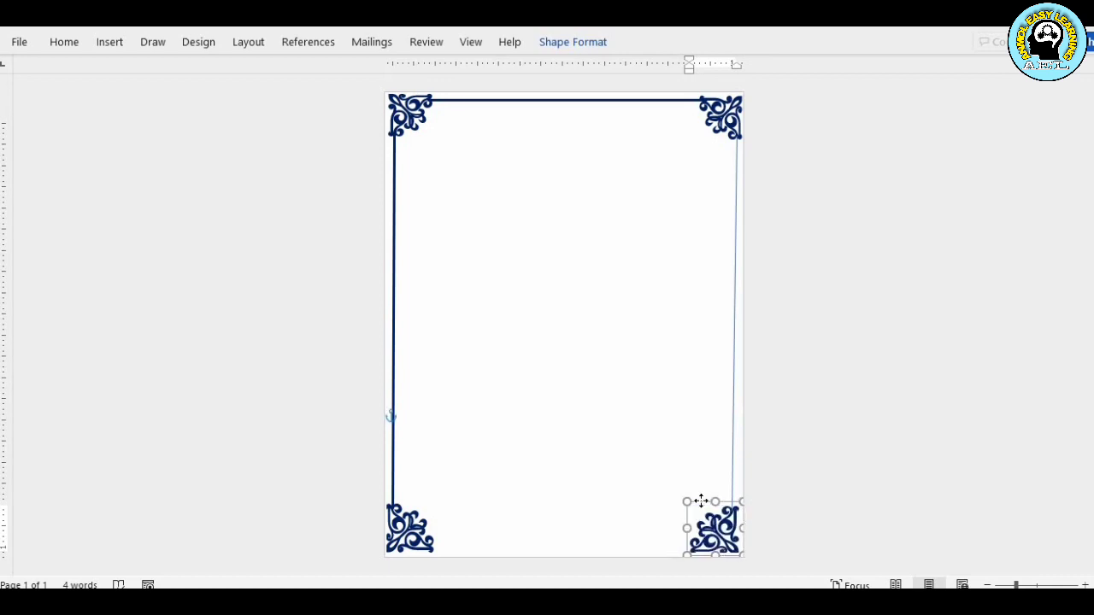
{"action": "left_click", "coordinate": [674, 499]}
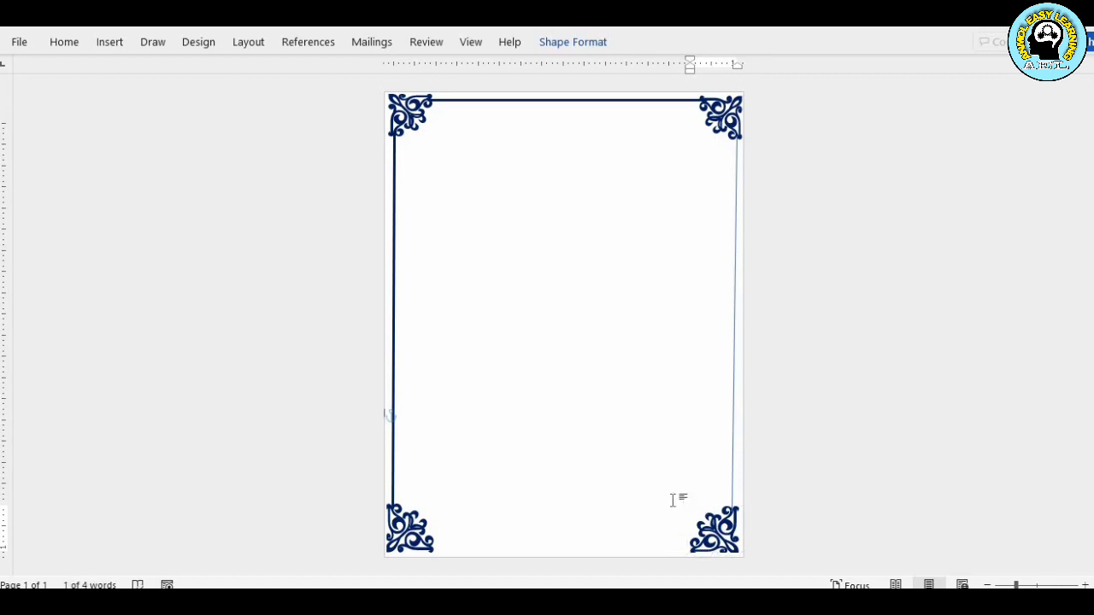
{"action": "left_click", "coordinate": [733, 488]}
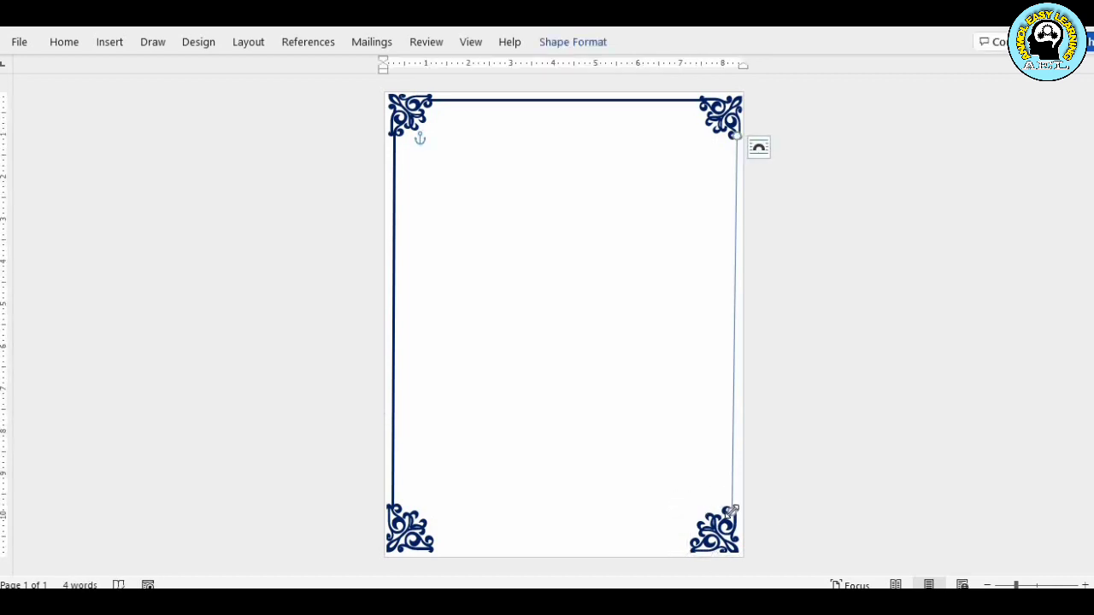
{"action": "left_click_drag", "start_coordinate": [731, 510], "coordinate": [734, 511]}
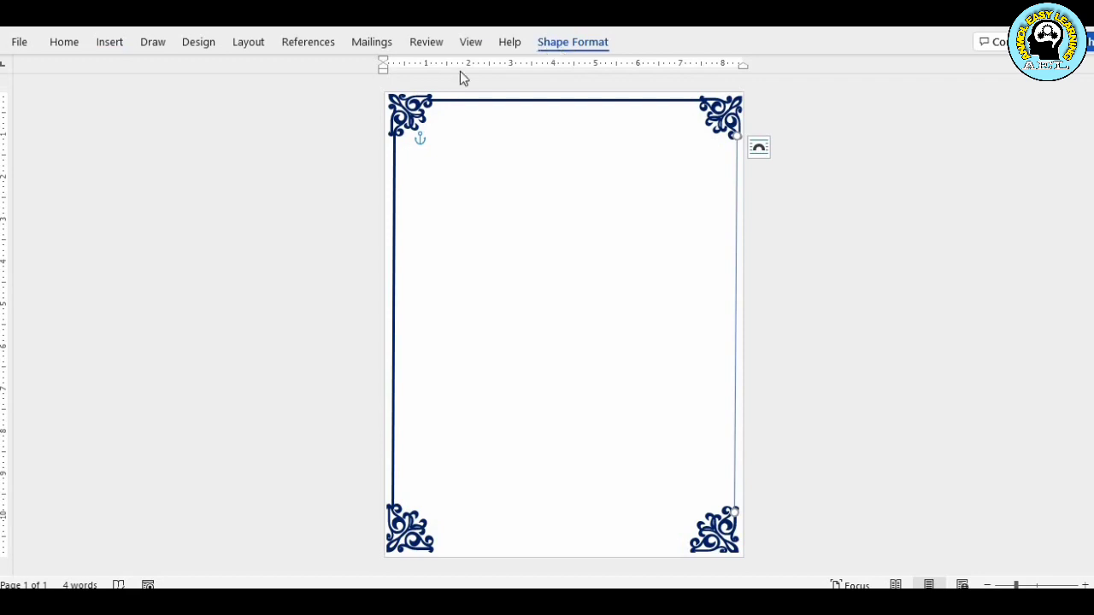
Give the right border line a navy outline with a 4½ pt weight
{"action": "left_click", "coordinate": [551, 44]}
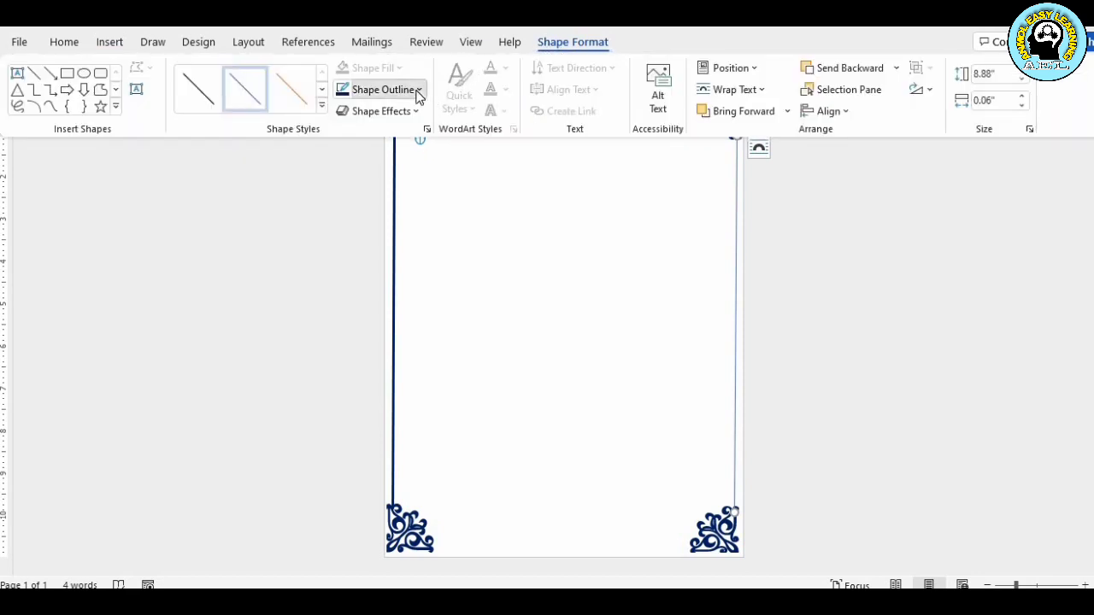
{"action": "left_click", "coordinate": [418, 90]}
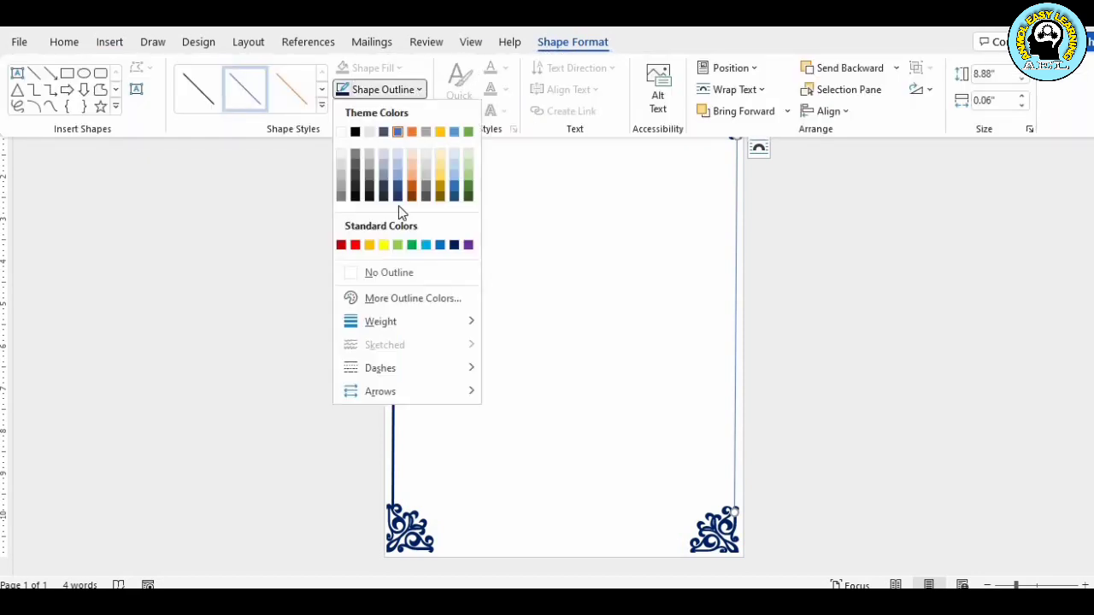
{"action": "left_click", "coordinate": [455, 247]}
{"action": "left_click", "coordinate": [418, 91]}
{"action": "mouse_move", "coordinate": [381, 321]}
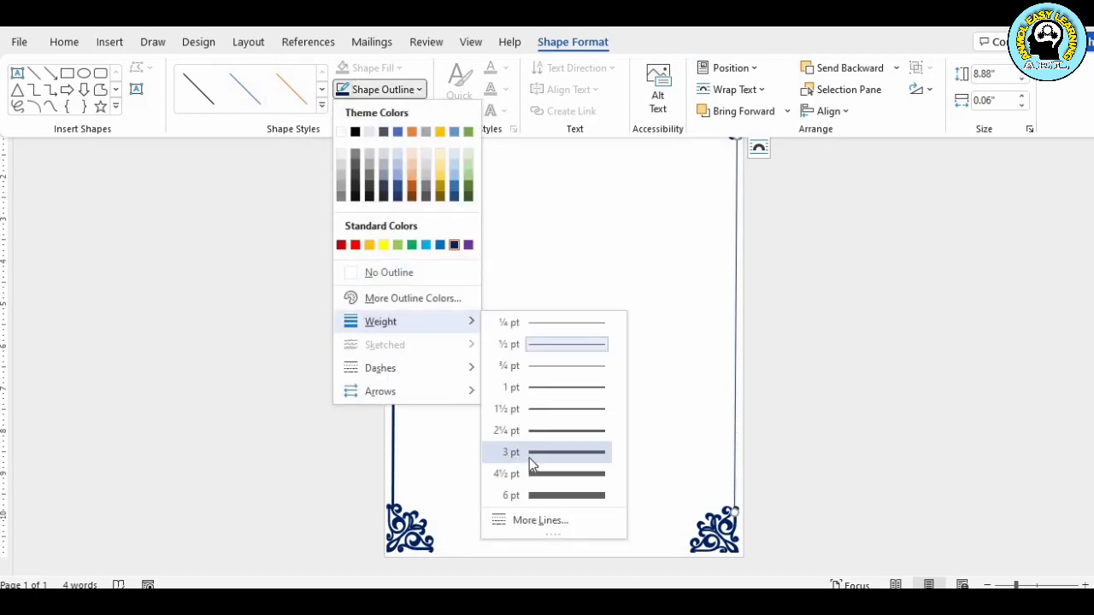
{"action": "left_click", "coordinate": [536, 474]}
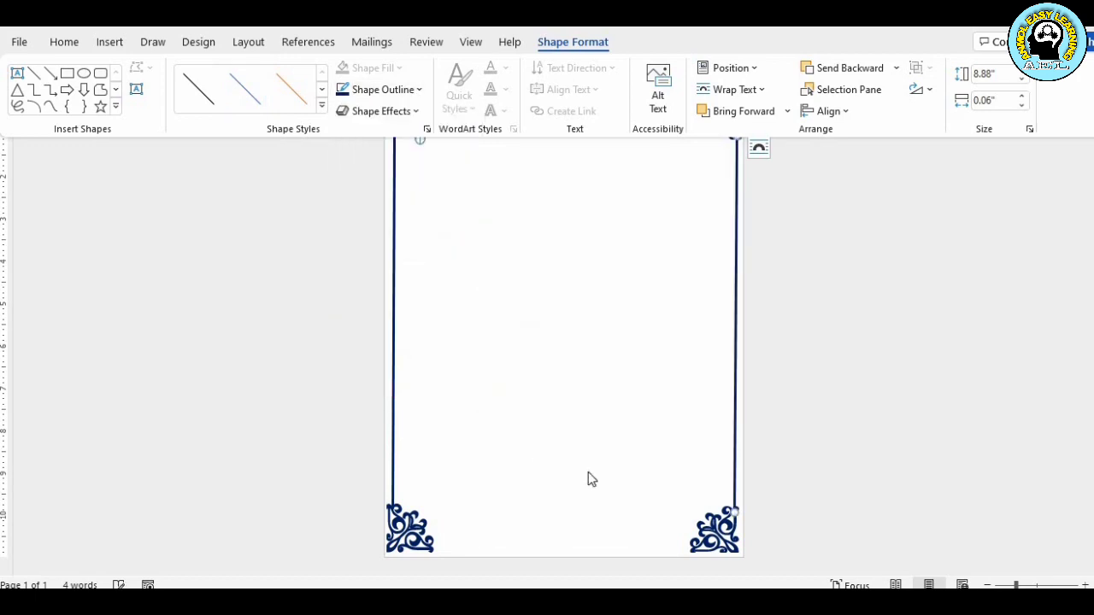
{"action": "key", "text": "ctrl+F1"}
{"action": "left_click", "coordinate": [588, 472]}
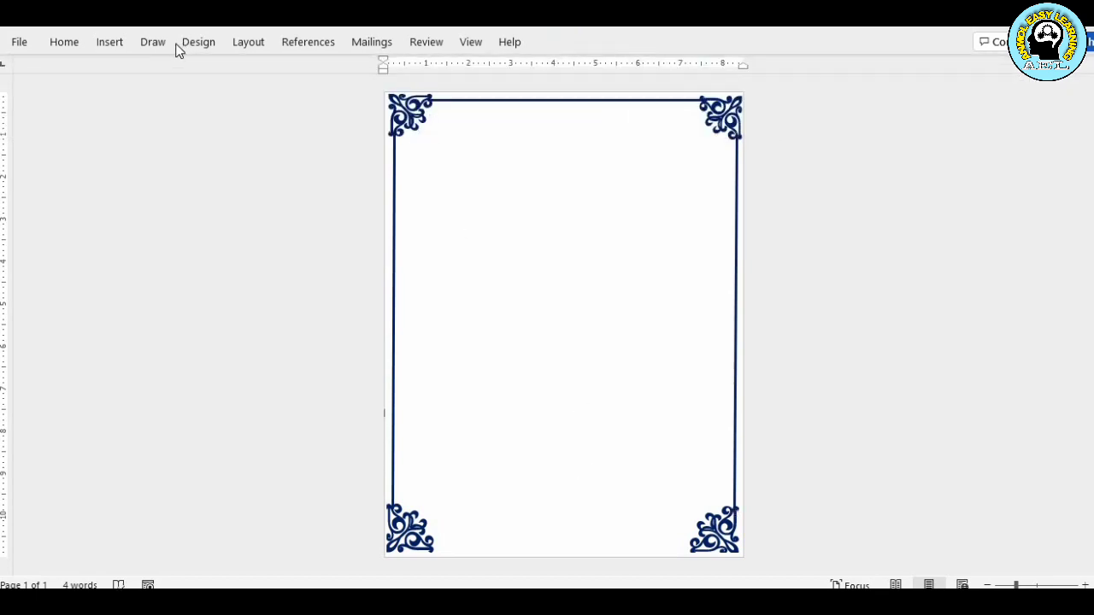
Draw a horizontal line along the page bottom between the two lower ornaments
{"action": "left_click", "coordinate": [121, 42]}
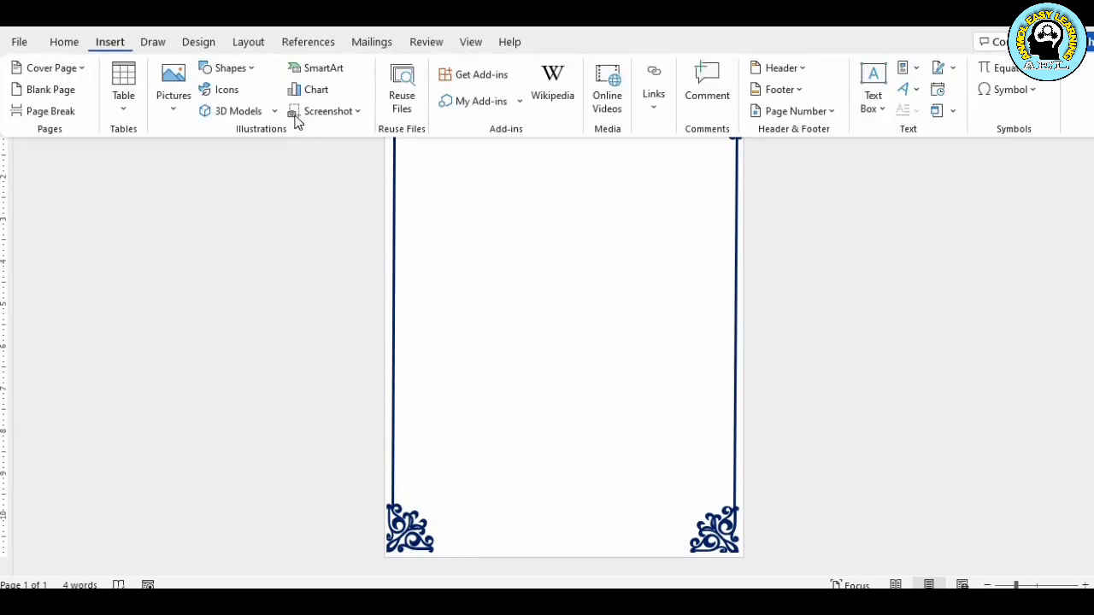
{"action": "left_click", "coordinate": [250, 73]}
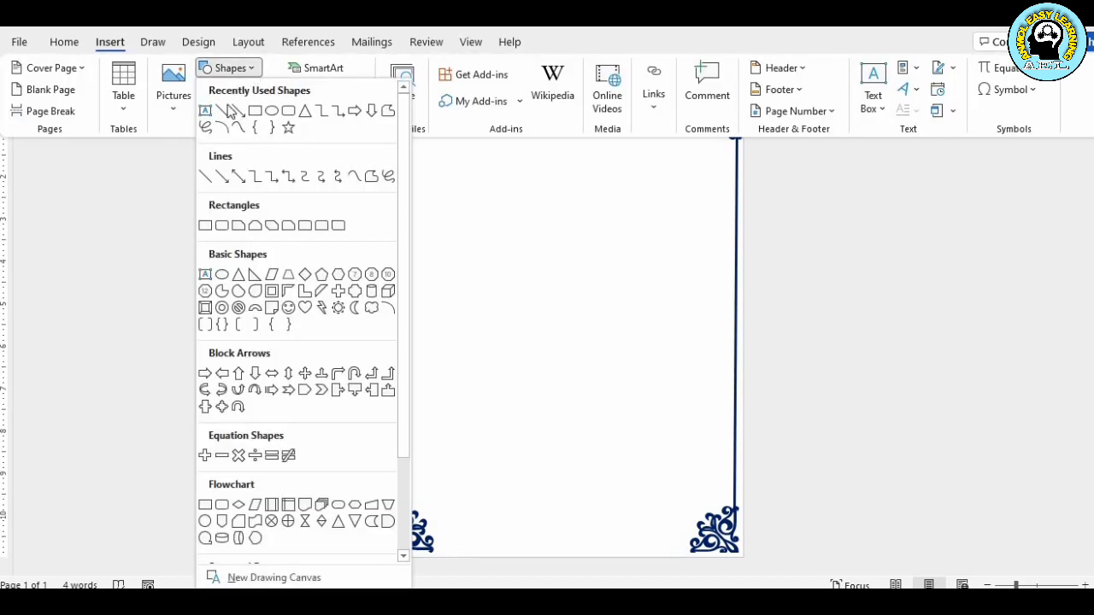
{"action": "left_click", "coordinate": [217, 109]}
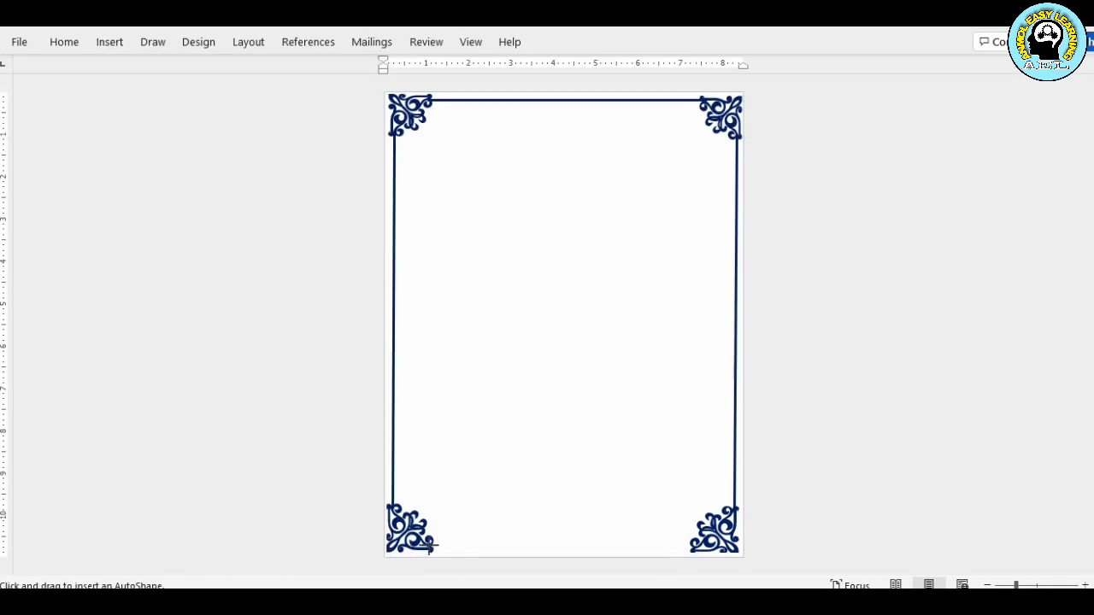
{"action": "left_click_drag", "start_coordinate": [433, 544], "coordinate": [695, 549]}
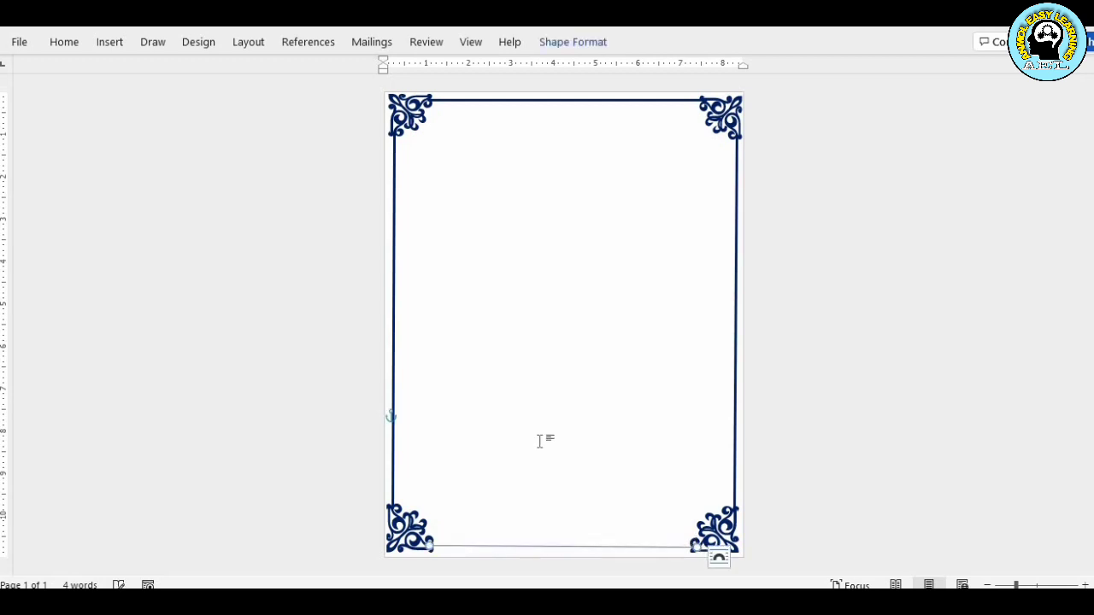
Colour the bottom line navy and set its weight to 4½ pt
{"action": "left_click", "coordinate": [570, 44]}
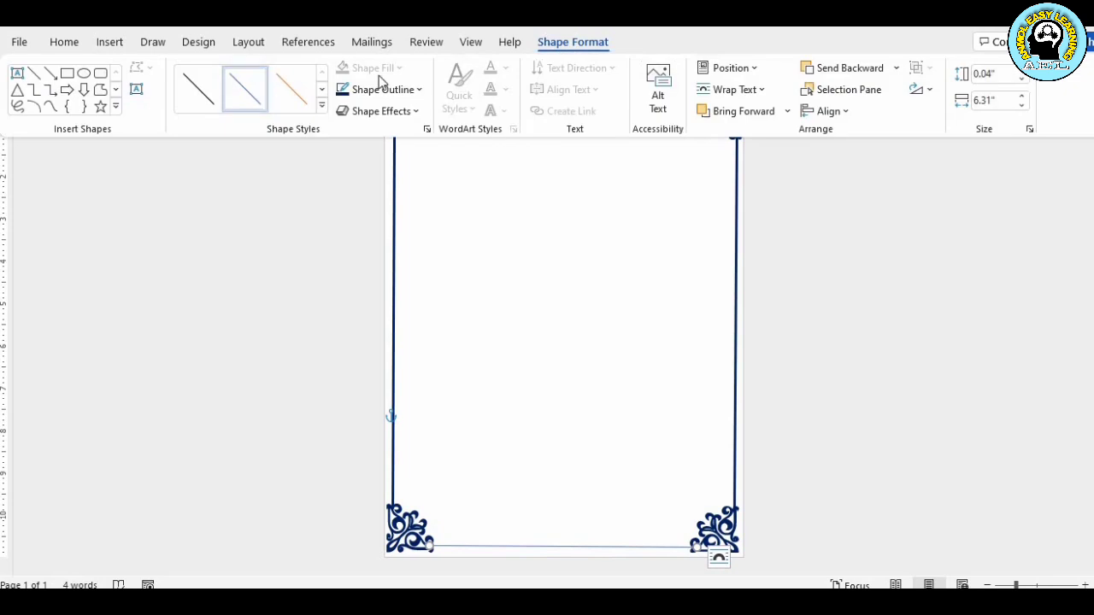
{"action": "left_click", "coordinate": [402, 93]}
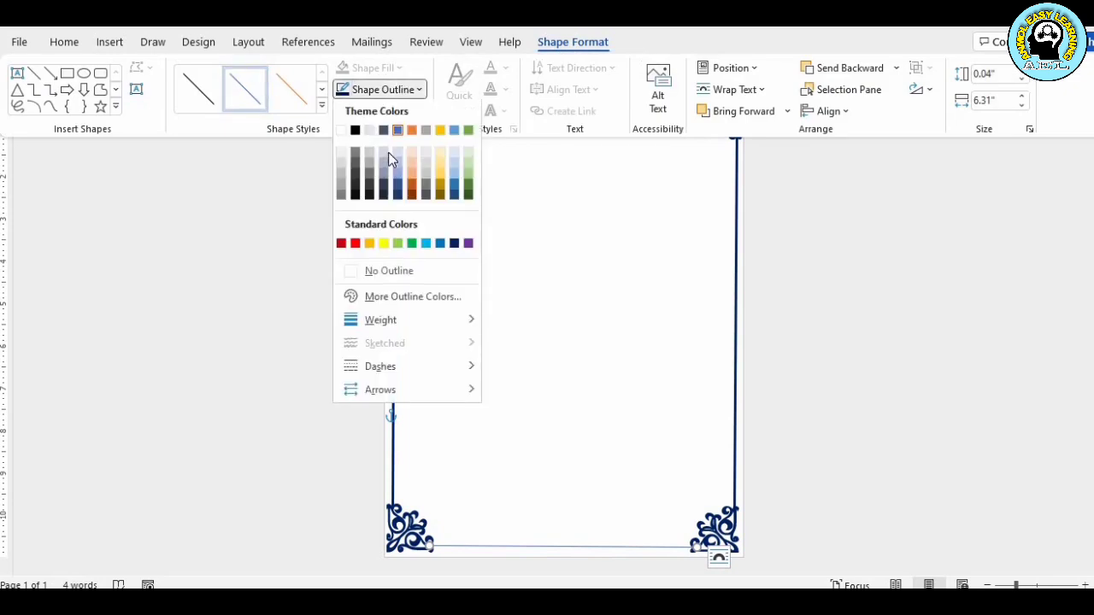
{"action": "left_click", "coordinate": [454, 246]}
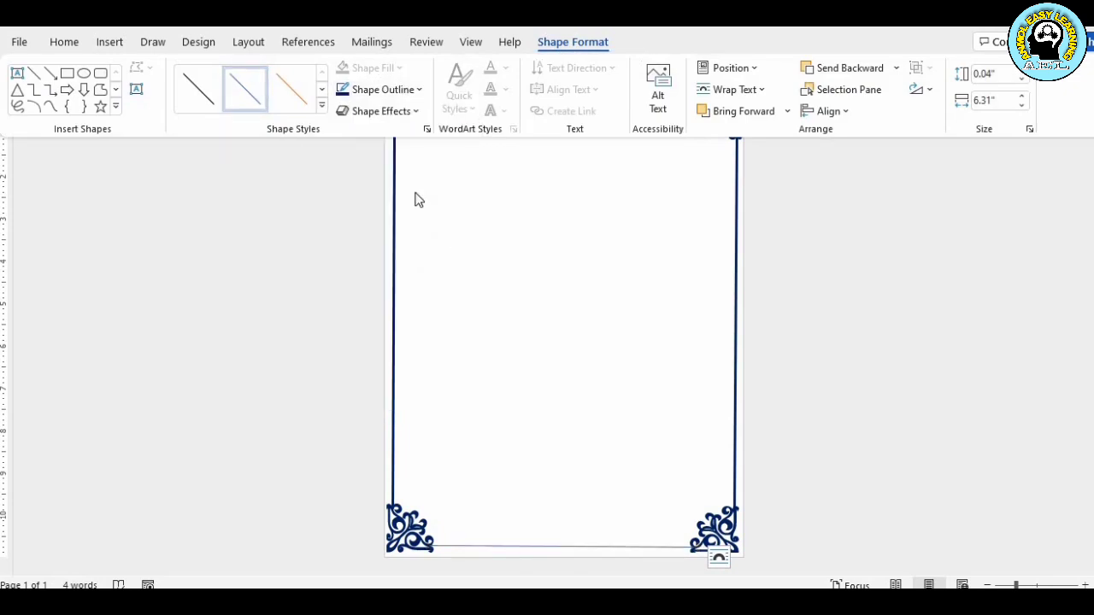
{"action": "left_click", "coordinate": [382, 89]}
{"action": "mouse_move", "coordinate": [381, 321]}
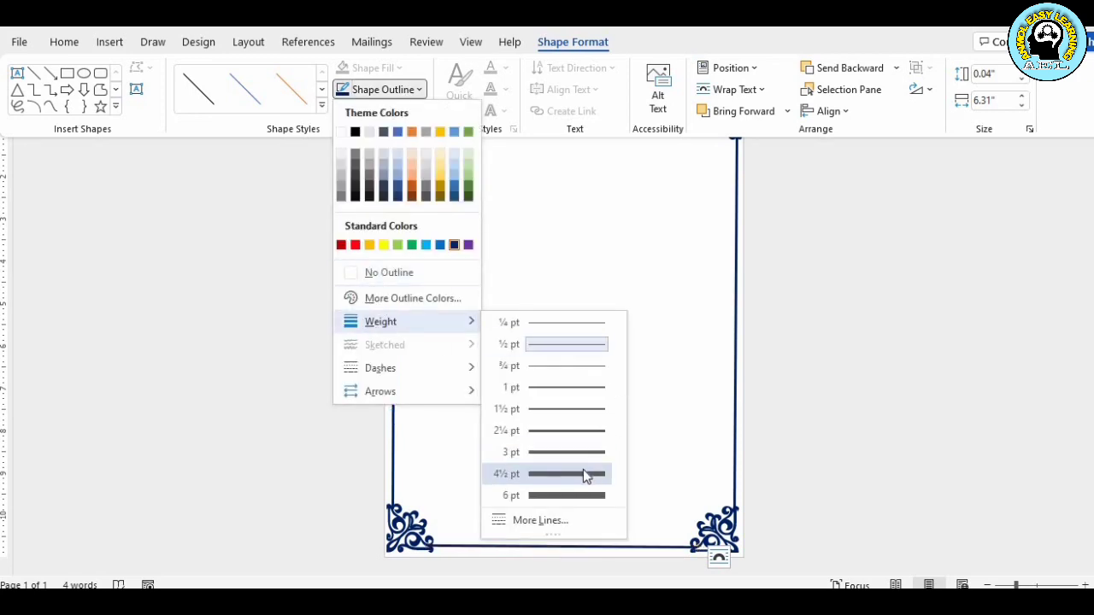
{"action": "left_click", "coordinate": [596, 474]}
{"action": "left_click", "coordinate": [572, 452]}
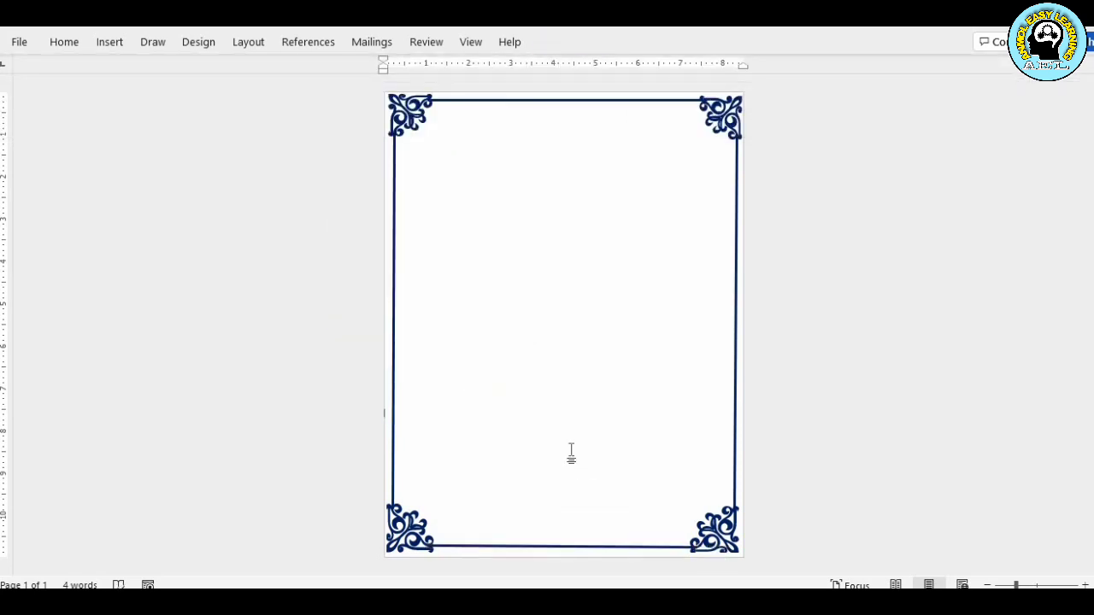